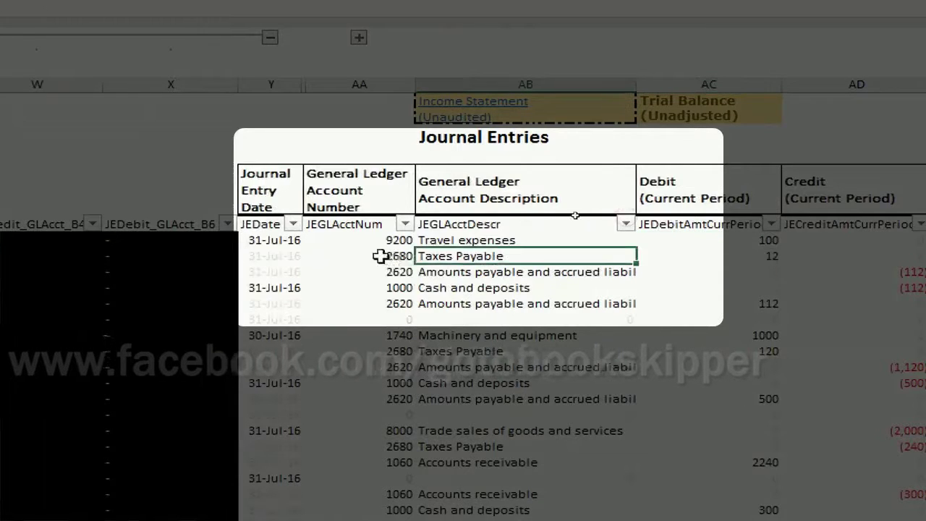
Inspect the first Taxes Payable line in the Journal Entries table, from its account number to its debit amount
drag(369, 256, 686, 251)
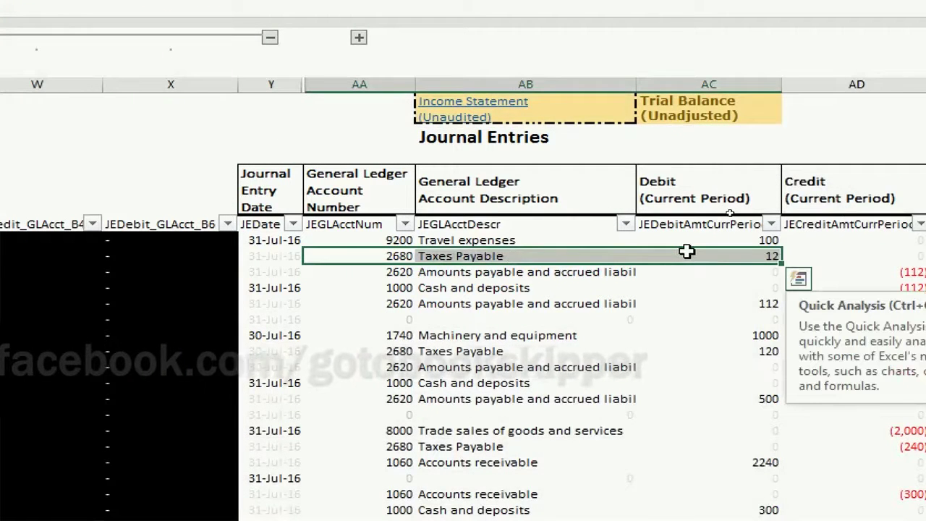
key(Left)
key(Right)
key(Right)
key(Left)
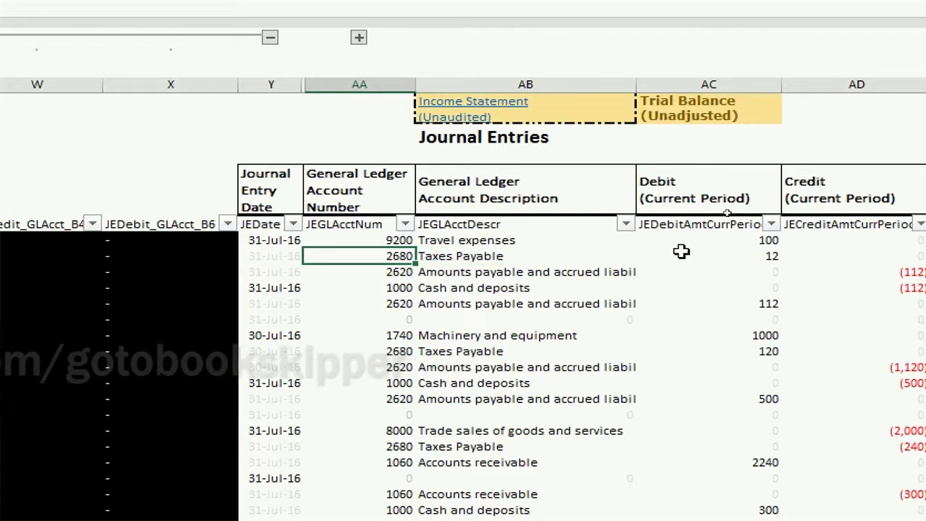
Locate the Taxes Payable account number in the JEDebit_GLAcct_P2 helper column, down to its second data row
scroll(367, 266, left, 4)
scroll(99, 262, left, 6)
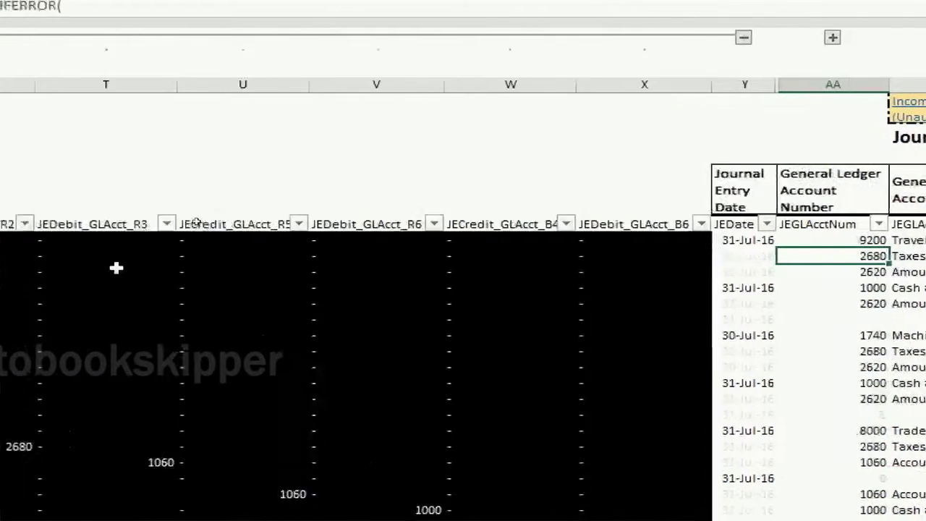
click(154, 284)
key(Left)
key(Left)
key(Left)
key(Left)
key(Left)
key(Left)
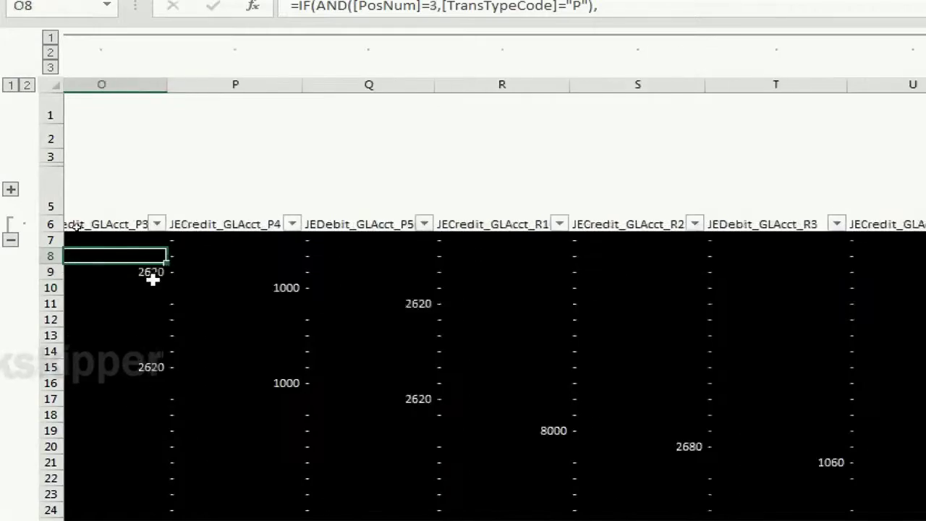
click(470, 224)
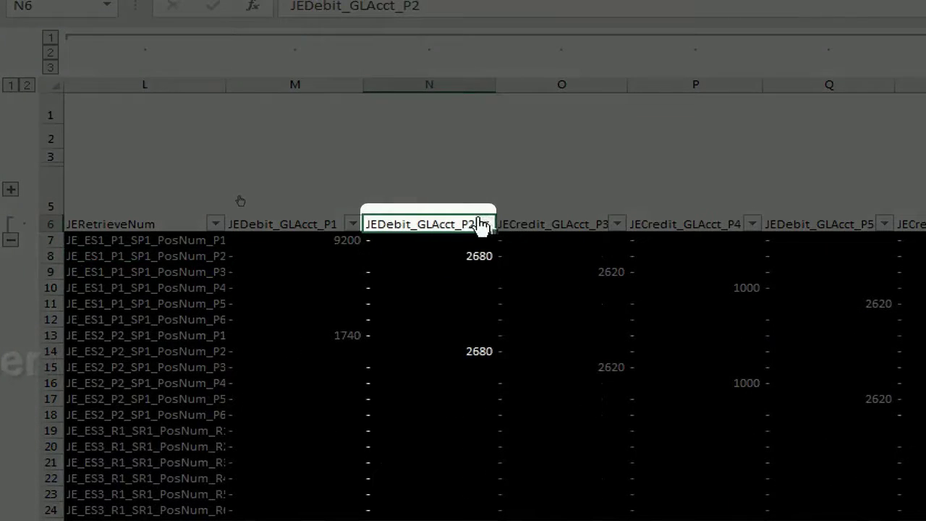
key(Down)
key(Down)
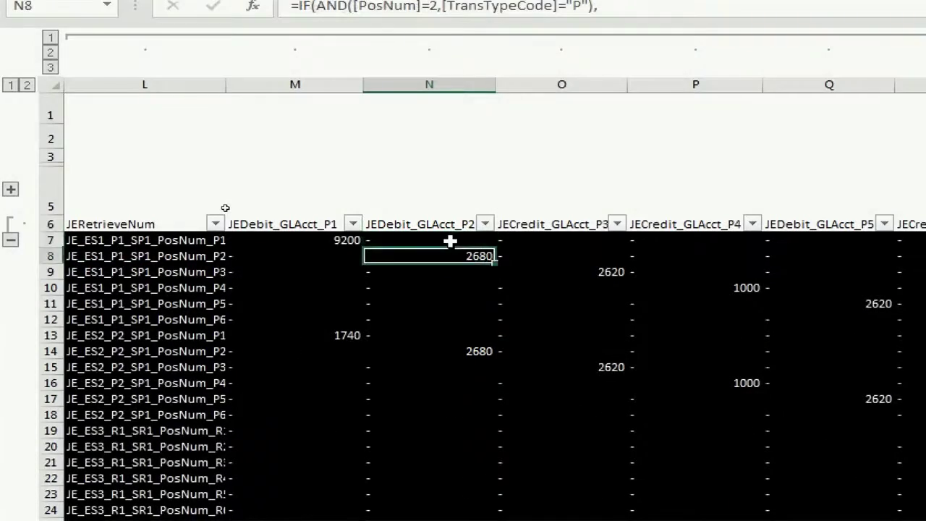
Check the JEGLAcctNum cell of the first Taxes Payable line in the Journal Entries table
key(ctrl+Right)
scroll(839, 262, right, 2)
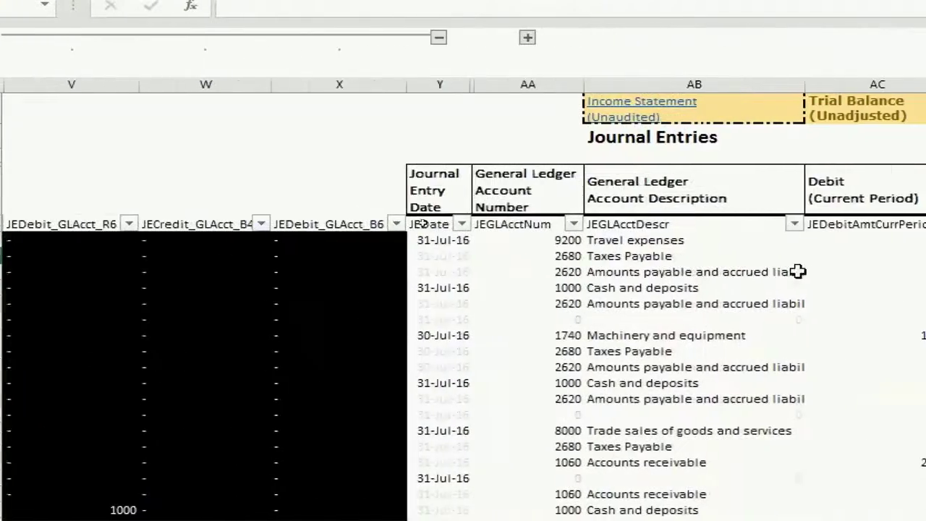
click(597, 253)
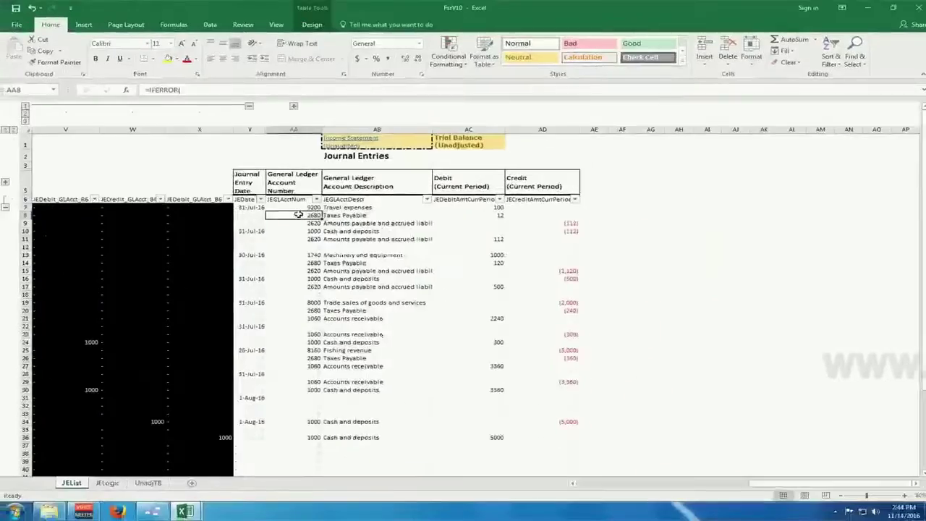
Examine the IF(AND()) formula in the first data row of JEDebit_GLAcct_P2 (N7)
key(Left)
key(Left)
key(Left)
key(Left)
key(Left)
key(Left)
key(Left)
key(Left)
key(Left)
key(Left)
key(Left)
key(Left)
key(Left)
key(Left)
key(Left)
key(Left)
key(Left)
key(Left)
key(Left)
key(Left)
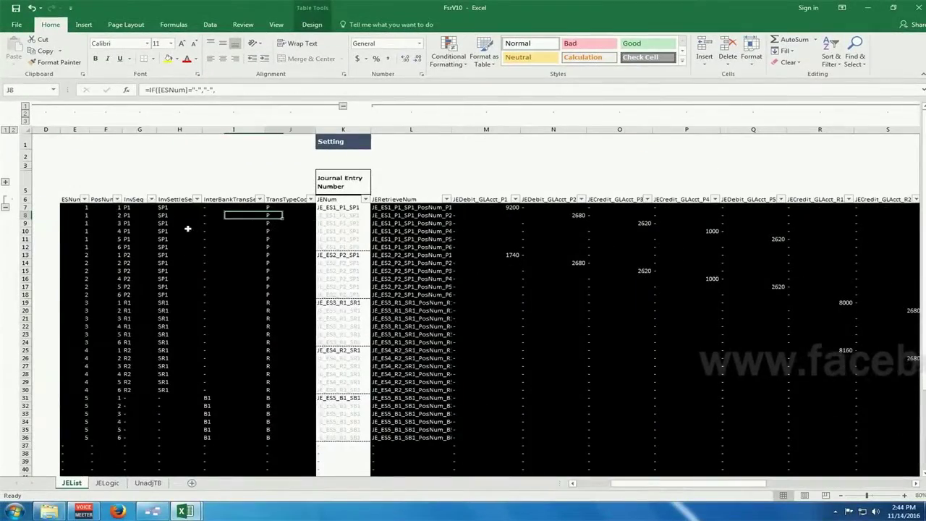
key(Right)
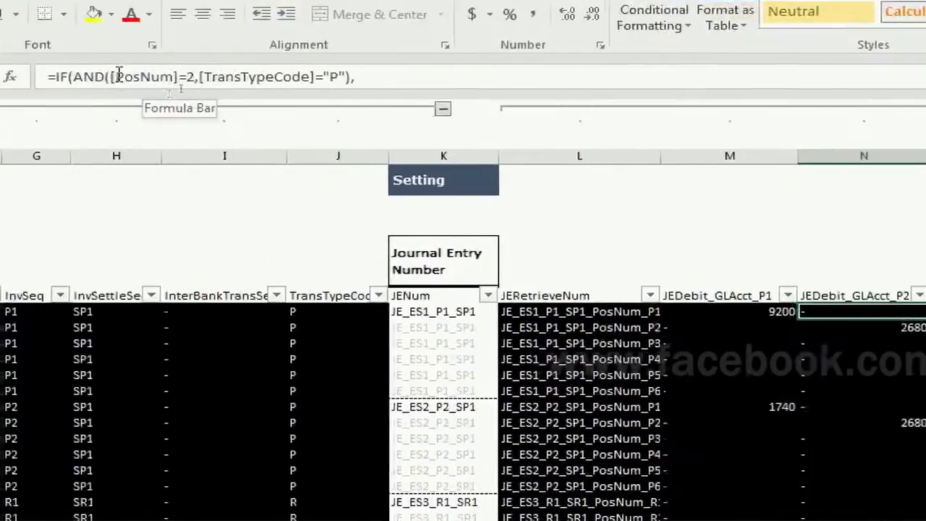
drag(111, 92, 74, 109)
key(F2)
click(121, 77)
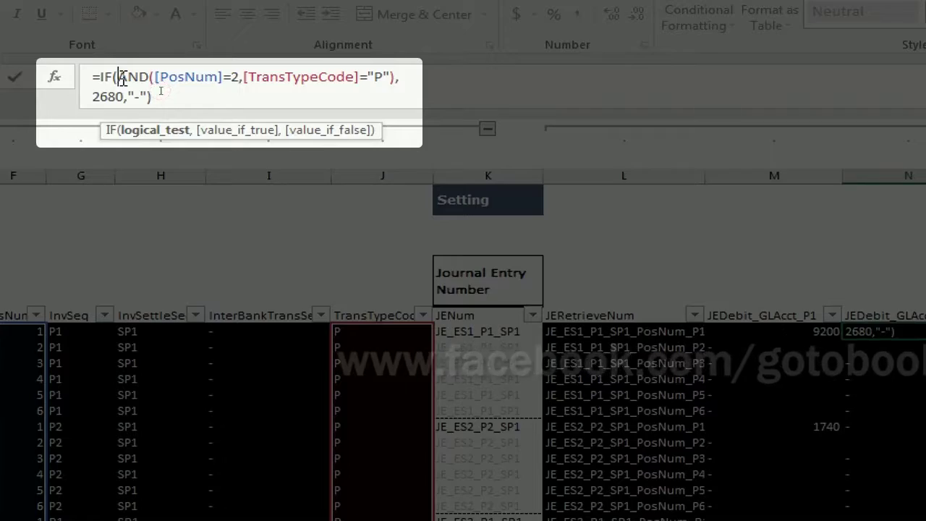
key(Escape)
Clear the JEDebit_GLAcct_P2 column and refill it with the formula from the first row of JEDebit_GLAcct_P1
key(Left)
key(Right)
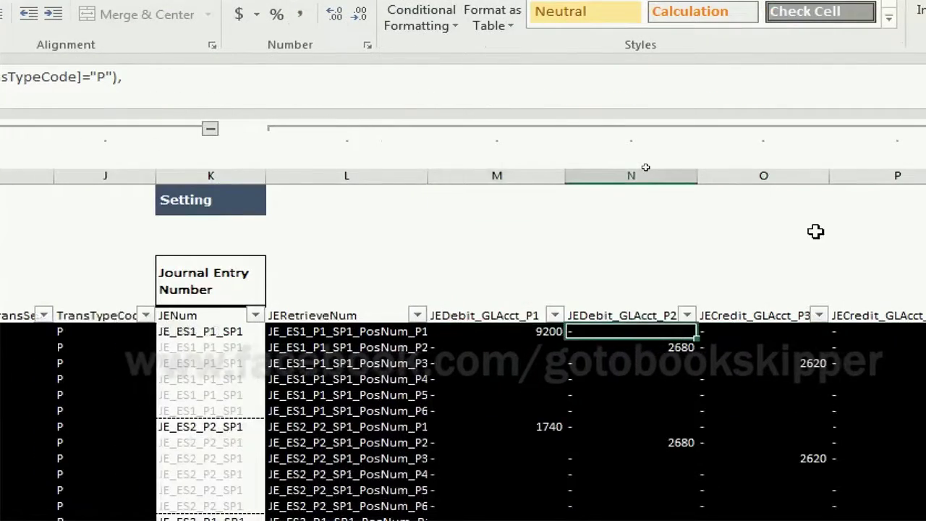
key(ctrl+shift+Down)
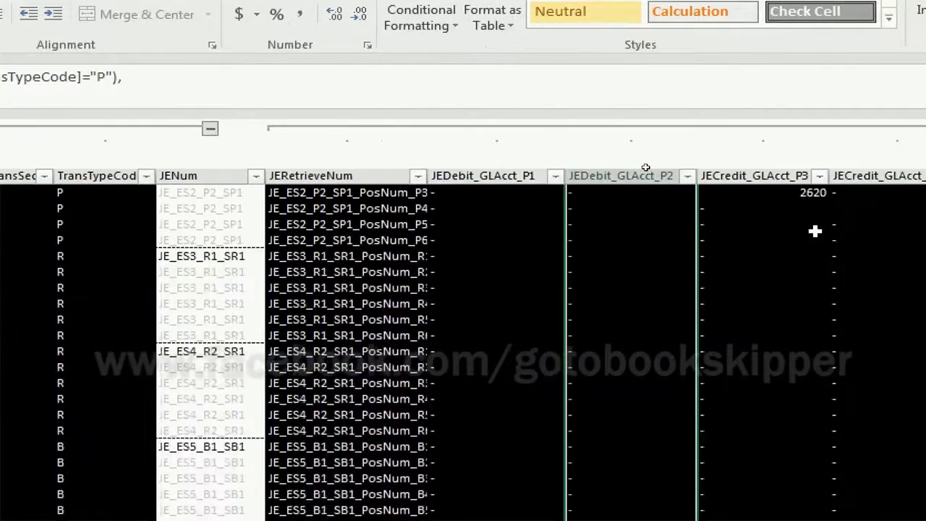
key(Delete)
key(Left)
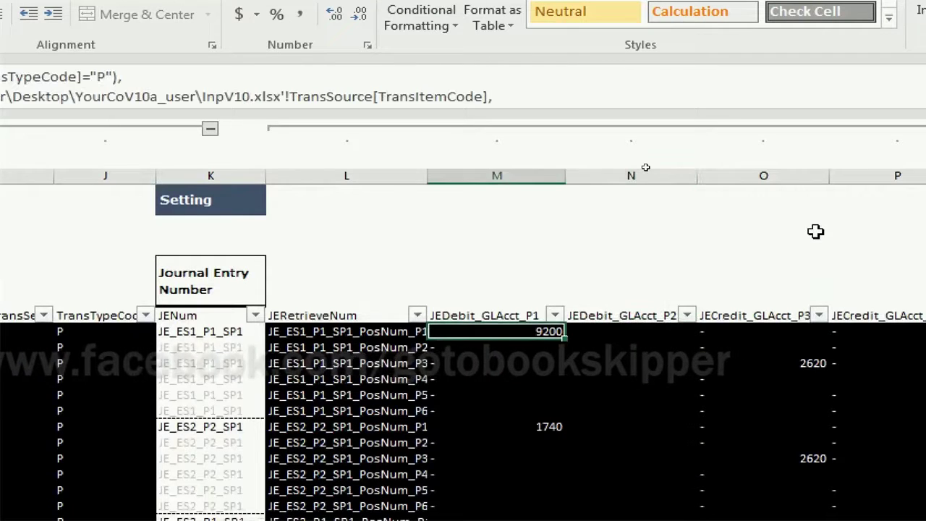
key(Right)
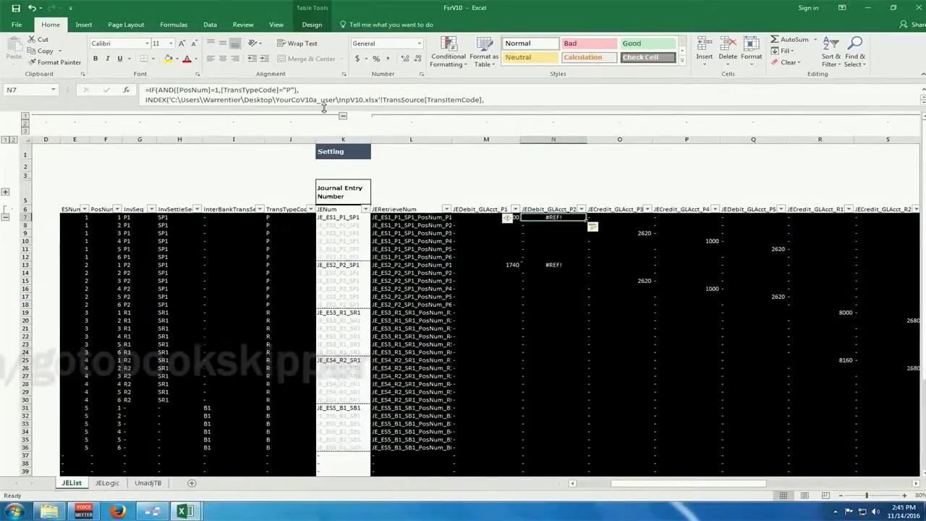
Show all lines of N7's formula and change the Windows user folder in the INDEX file path to Python
drag(101, 114, 100, 144)
mouse_move(324, 124)
mouse_down()
mouse_move(324, 144)
mouse_move(324, 133)
mouse_up()
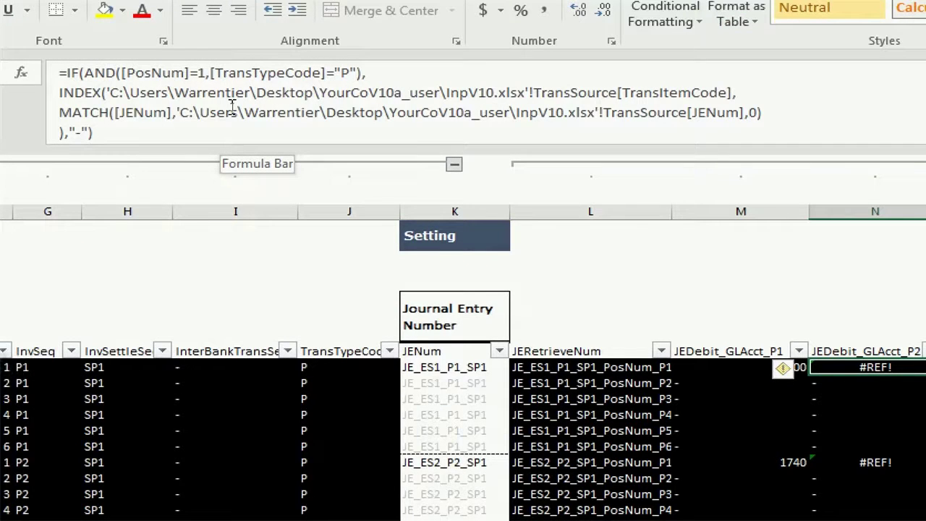
click(194, 92)
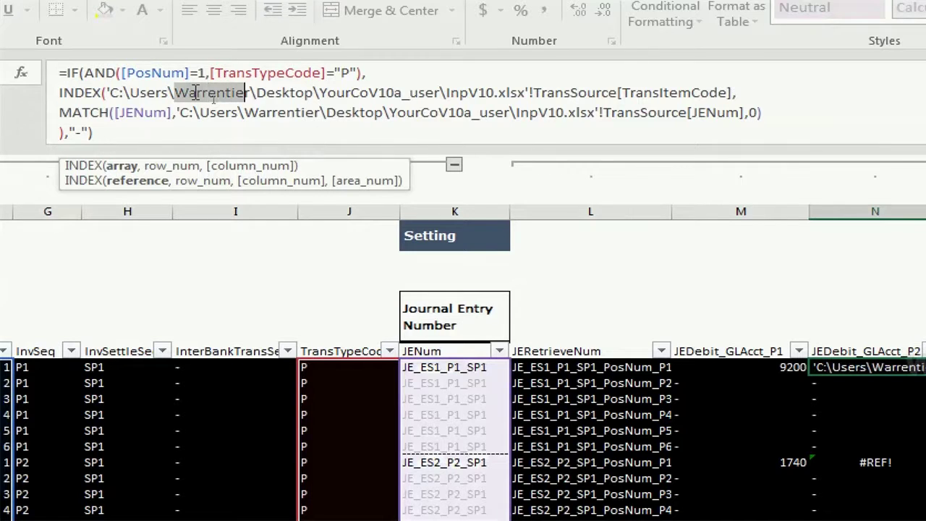
text(M)
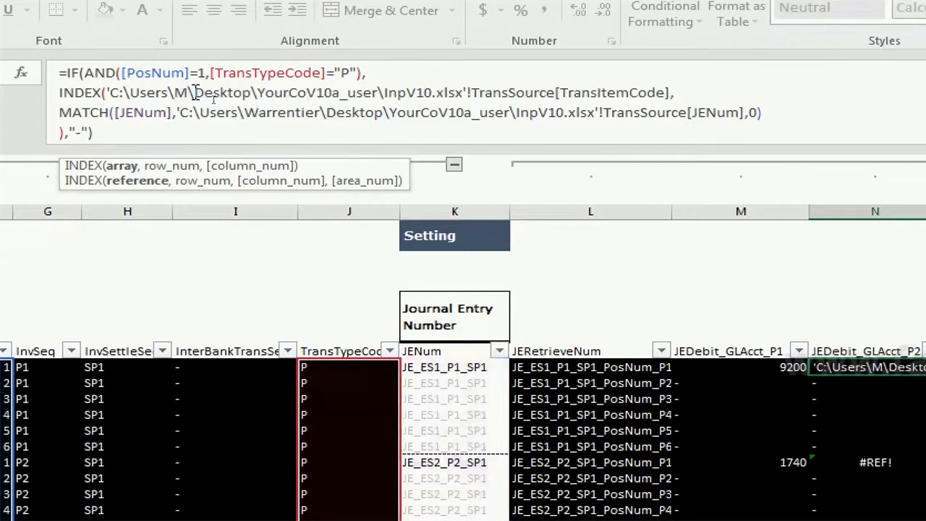
text(yPython)
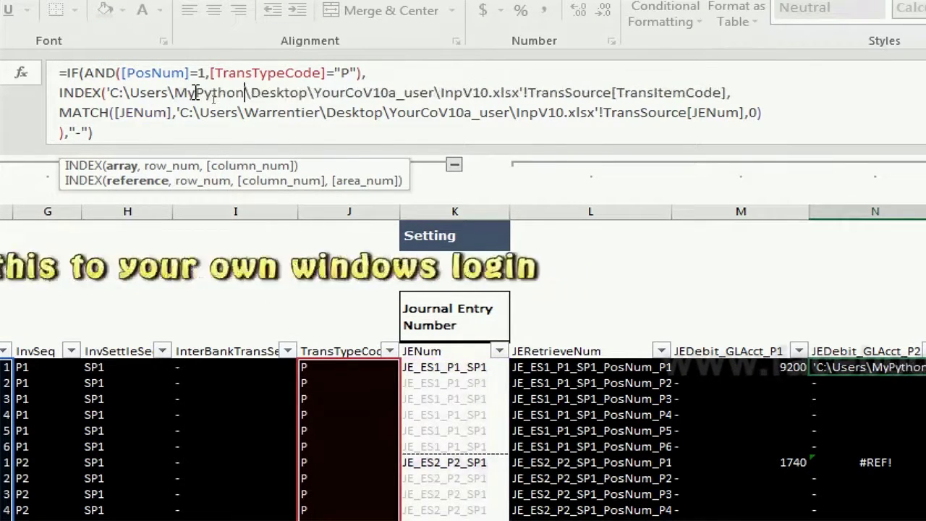
key(Left)
key(Left)
key(Left)
key(Left)
key(BackSpace)
key(BackSpace)
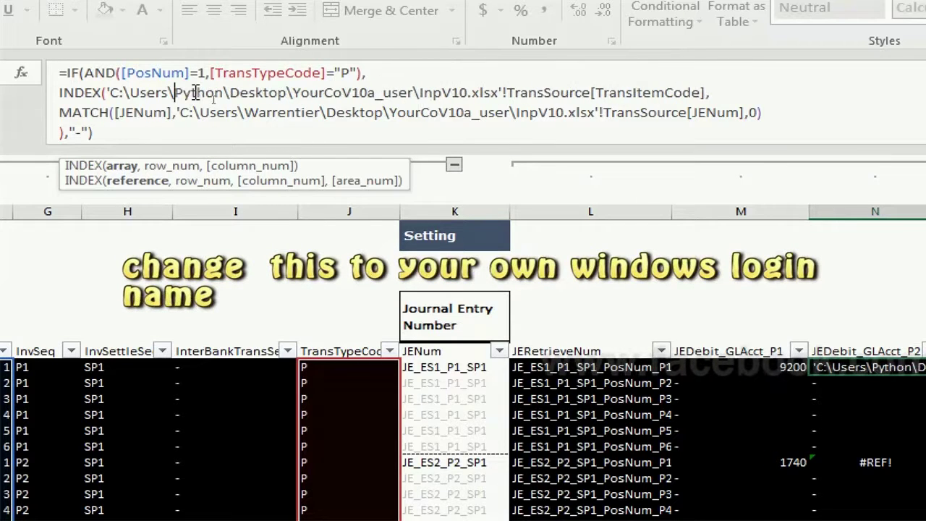
Change the Windows user folder in the formula's MATCH file path to Python and enter the formula in N7
key(Down)
key(Right)
key(Right)
key(Right)
key(Right)
key(Right)
key(Right)
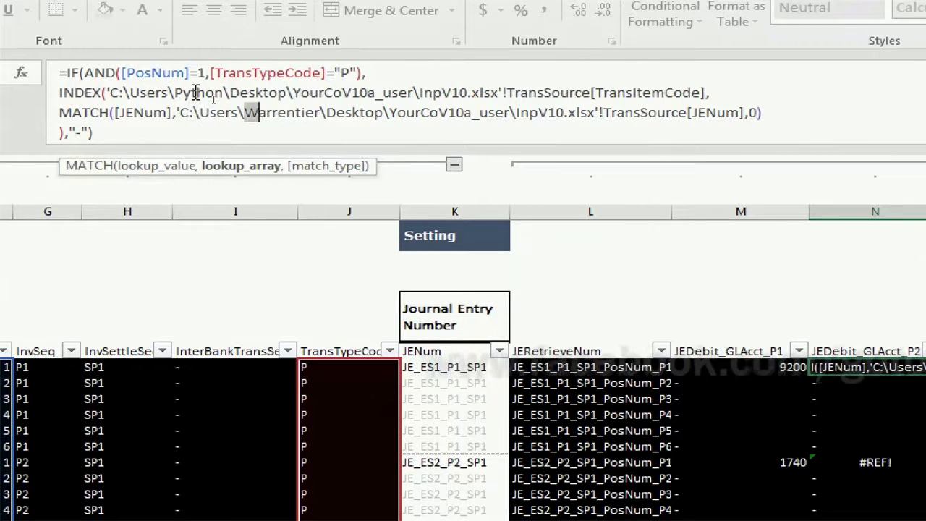
key(shift+Right)
key(shift+Right)
key(shift+Right)
key(shift+Right)
key(shift+Right)
key(shift+Right)
key(shift+Right)
key(shift+Right)
key(shift+Right)
key(shift+Right)
text(Python)
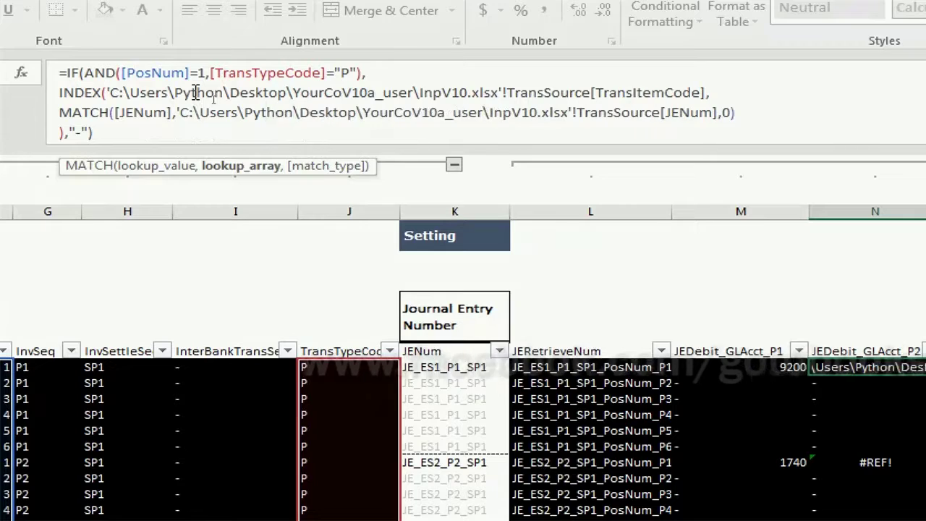
key(Tab)
key(Left)
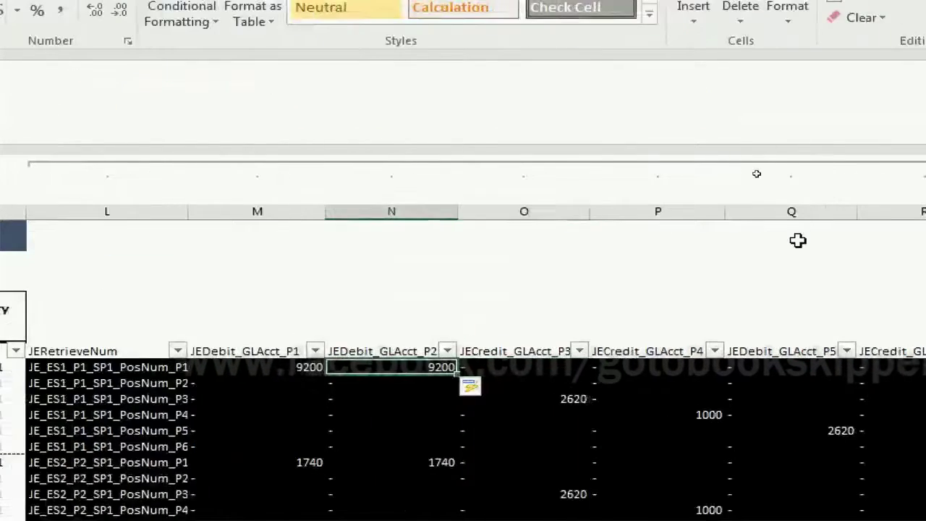
Change the PosNum condition in N7's formula to 2
click(117, 73)
key(Right)
key(Right)
key(Right)
key(Right)
key(Right)
key(Right)
key(Right)
key(Right)
key(Right)
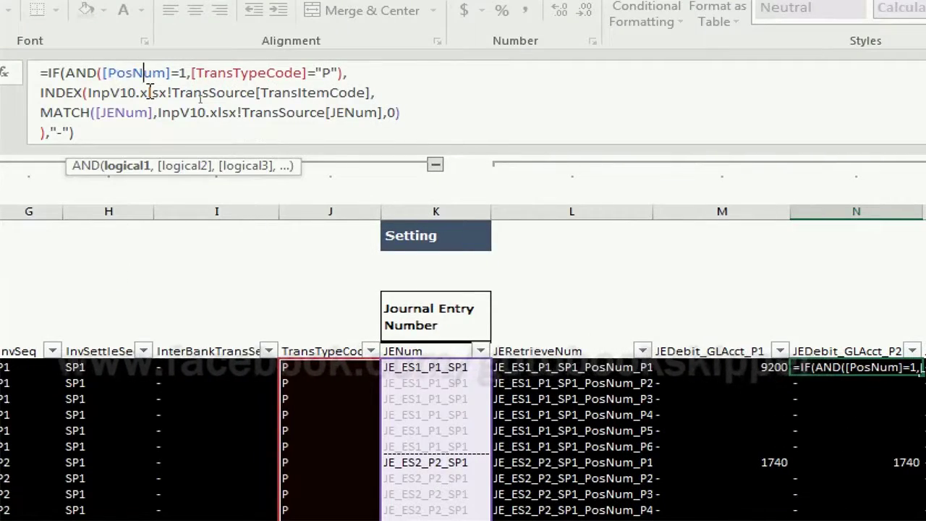
key(BackSpace)
text(2)
Review the TransTypeCode condition in N7's formula
key(Right)
key(Right)
key(Right)
key(Right)
key(Right)
key(Right)
key(Right)
key(Right)
key(Right)
key(Right)
key(Right)
key(Right)
key(Right)
key(Right)
key(Right)
key(Right)
key(Right)
key(Right)
key(Right)
key(Right)
key(Left)
key(Left)
key(Left)
key(Left)
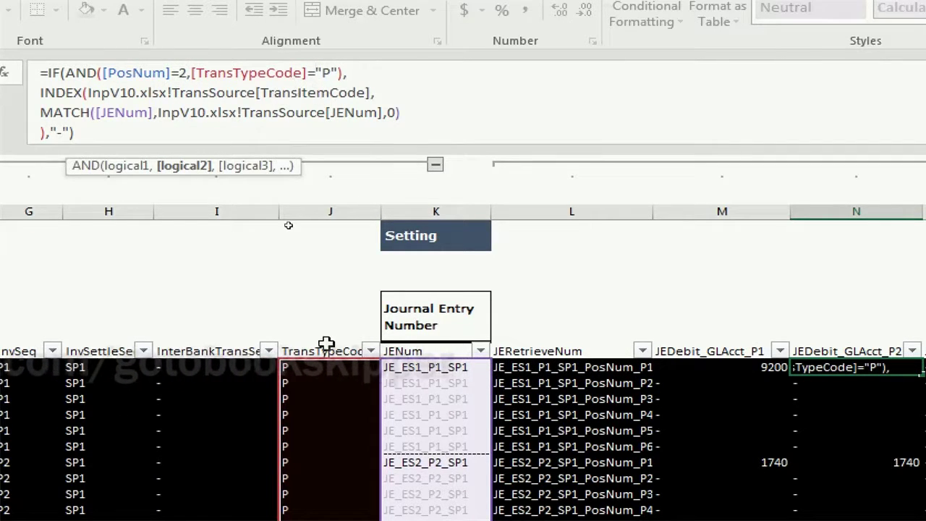
Replace the INDEX/MATCH lookup in N7's formula with the fixed account number 2680, keeping "-" as the false value
key(Down)
key(Home)
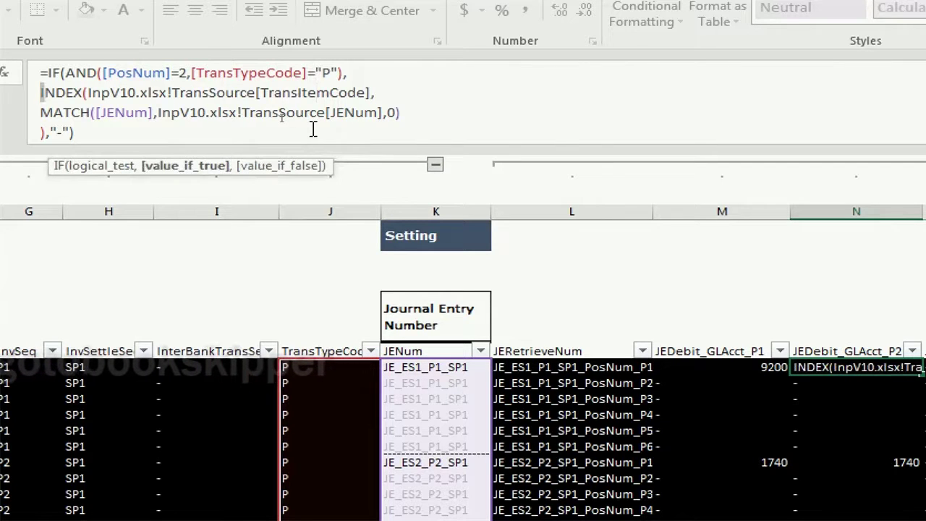
key(Delete)
key(Delete)
text(/)
key(ctrl+z)
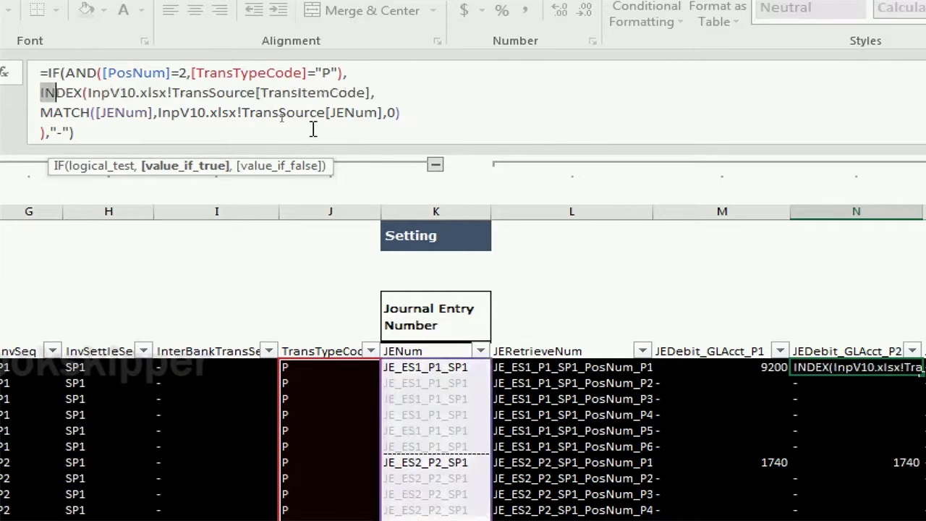
key(shift+End)
key(shift+Down)
key(shift+Down)
key(shift+Left)
key(shift+Left)
key(shift+Left)
key(shift+Left)
key(shift+Left)
key(Delete)
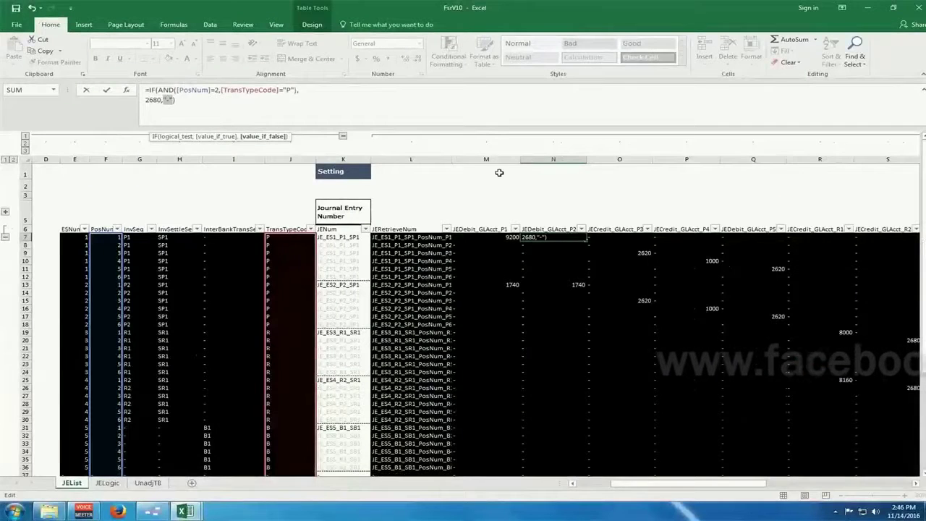
key(Return)
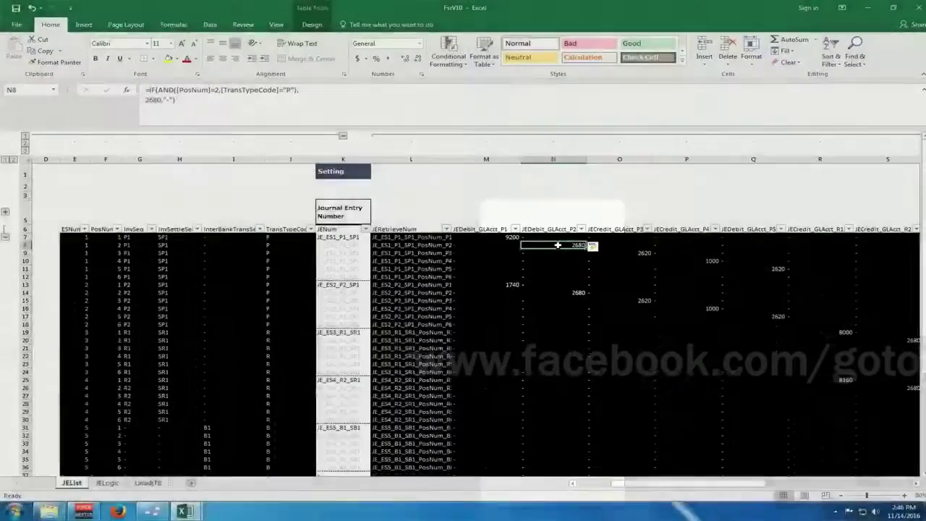
Change the Windows user folder in the INDEX file path of AB7's JEGLAcctDescr formula to Python
key(Up)
key(Right)
key(Right)
key(Right)
key(Right)
key(Right)
key(Right)
key(Right)
key(Right)
key(Right)
key(Right)
key(Right)
key(Right)
key(Right)
key(Right)
key(Right)
key(Right)
key(Right)
key(Right)
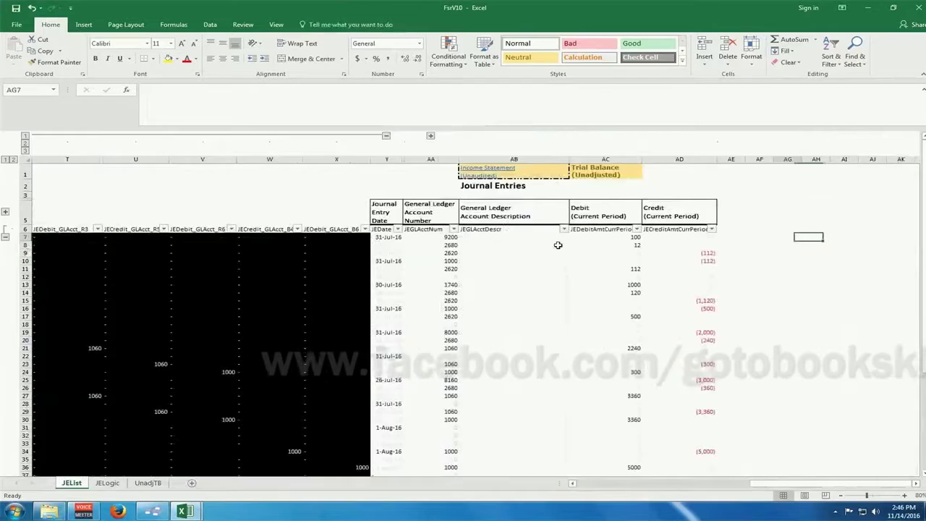
key(Left)
key(Left)
key(Left)
key(Left)
key(Left)
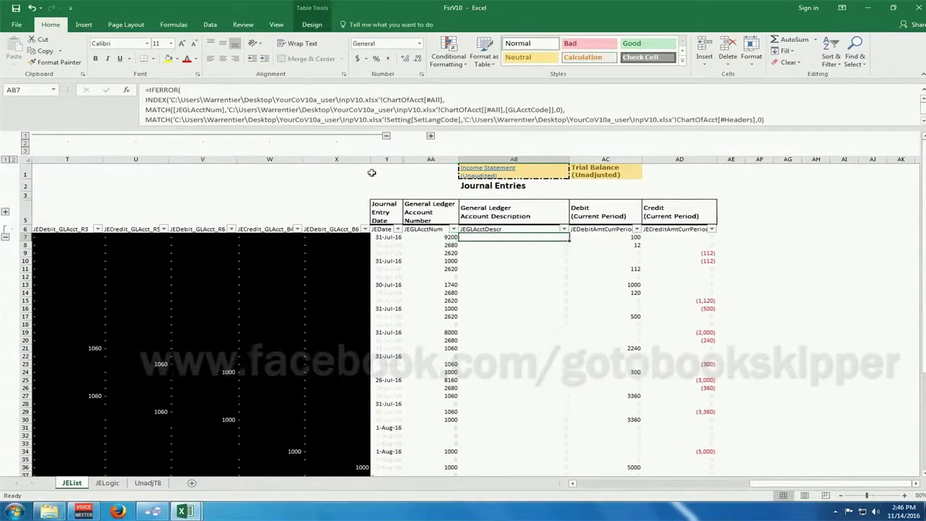
click(241, 100)
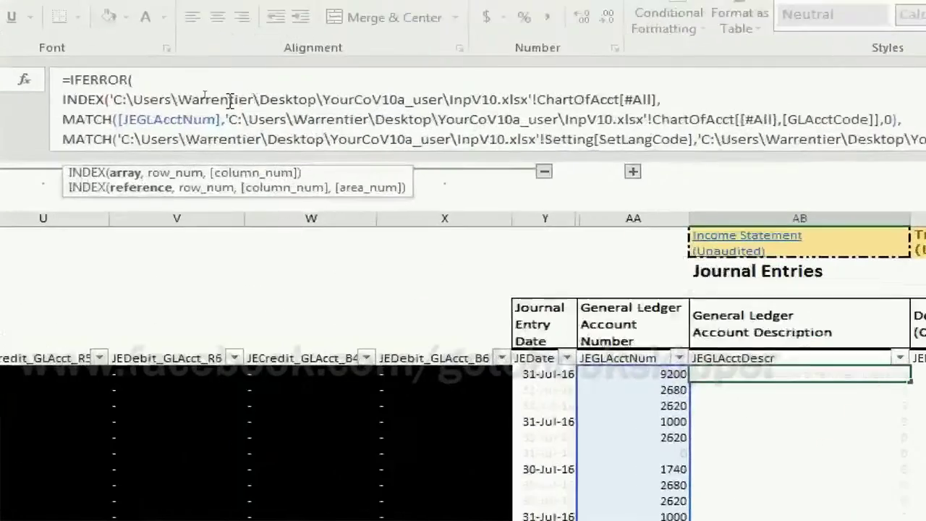
key(ctrl+shift+Left)
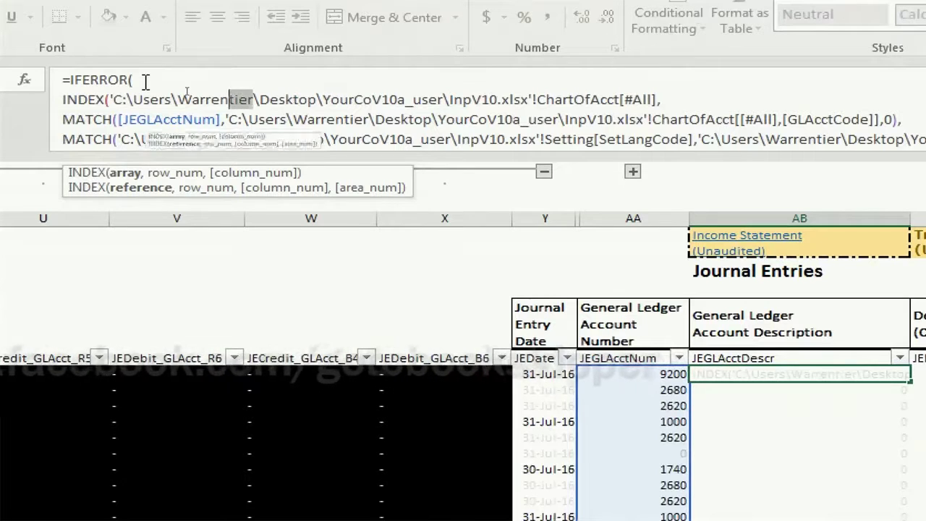
text(Python)
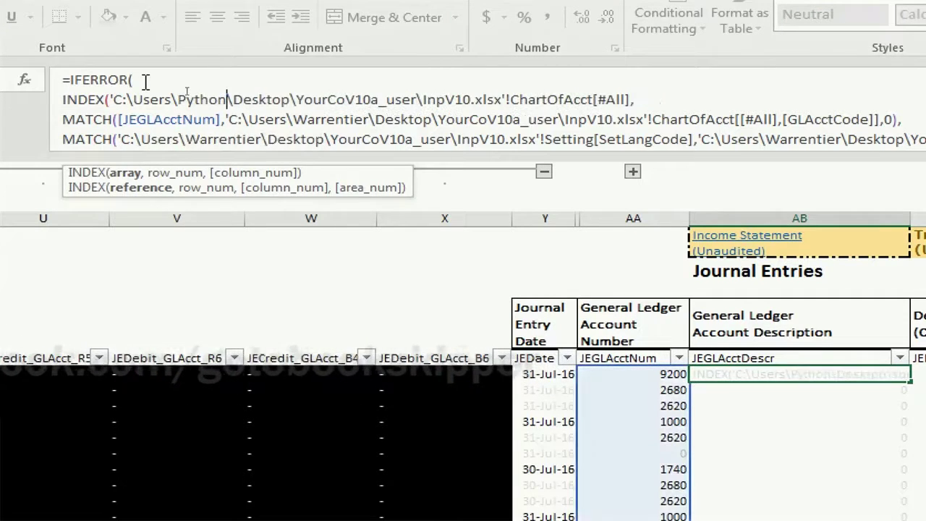
Change the user folder to Python in AB7's GLAcctCode and SetLangCode MATCH paths and enter the formula
key(Down)
key(shift+Right)
key(shift+Right)
key(shift+Right)
key(shift+Right)
key(shift+Right)
key(shift+Right)
key(shift+Right)
key(shift+Right)
text(Python)
key(Down)
key(Left)
key(Left)
key(Left)
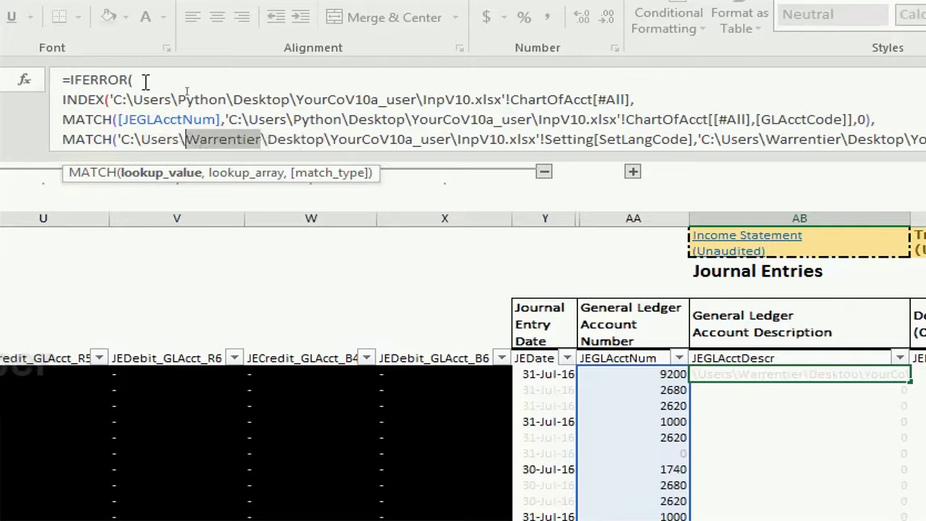
text(Python)
key(Return)
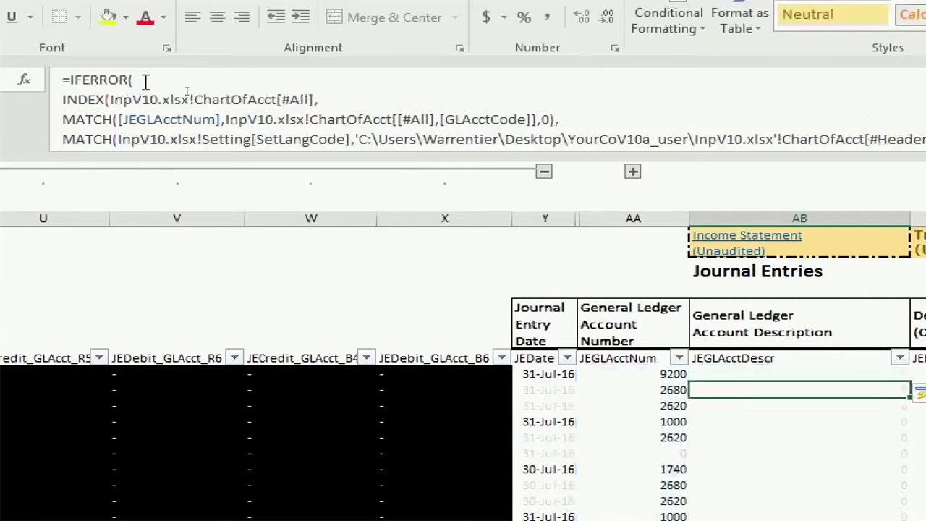
Change the user folder in the remaining ChartOfAcct[#Headers] path of AB7's formula to Python and enter it
click(500, 138)
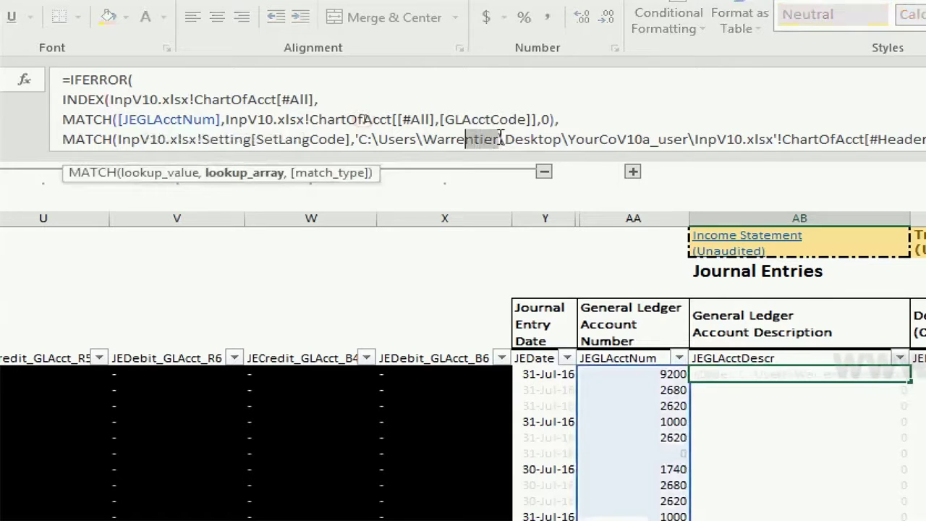
text(Python)
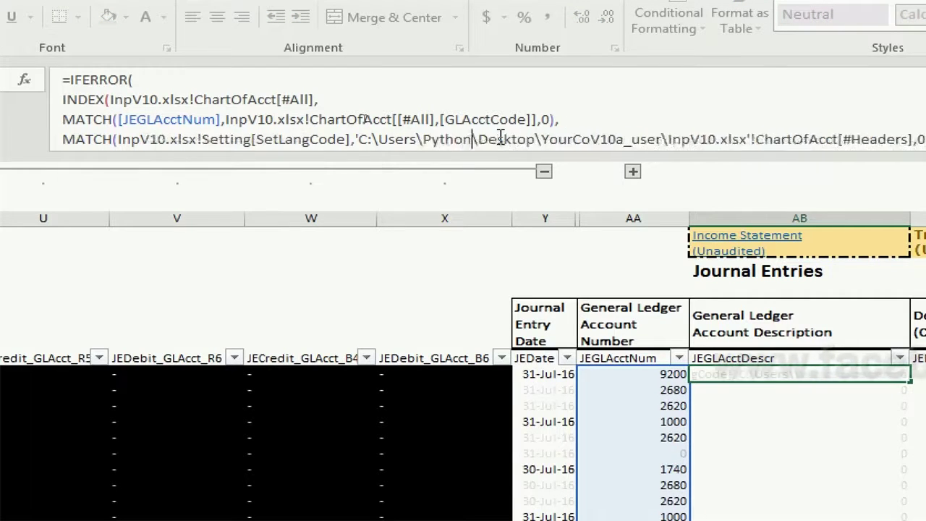
key(Return)
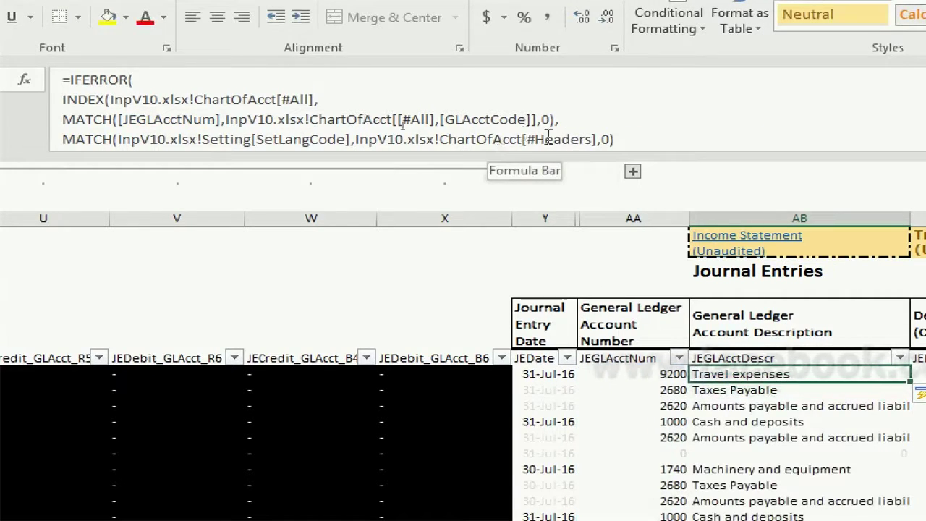
Examine the Journal Entries columns from date to credit and the GLAcct helper columns that feed them
click(474, 394)
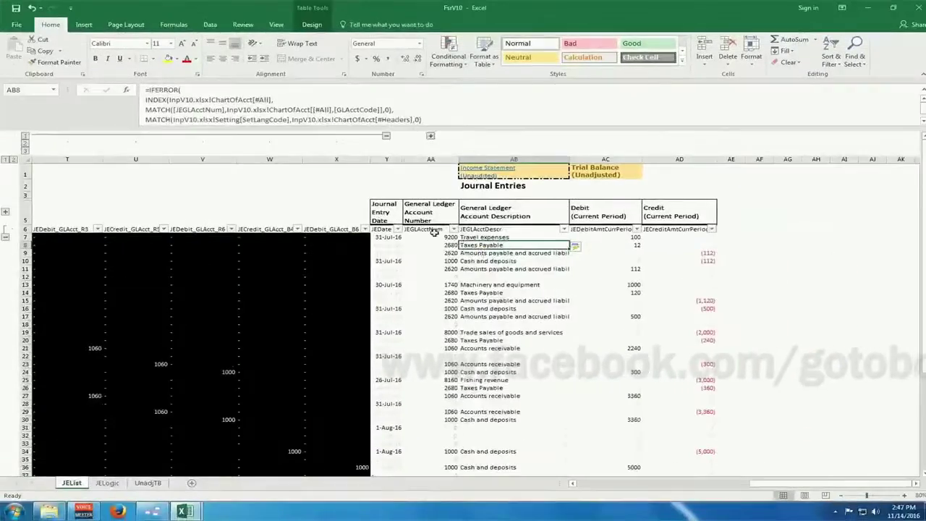
key(Left)
key(Left)
key(Left)
key(Left)
key(Left)
key(Left)
key(Left)
key(Left)
key(Left)
key(Left)
key(Left)
key(Left)
key(Left)
key(Left)
key(Left)
key(Left)
key(Left)
key(Left)
key(Right)
key(Right)
key(Right)
key(Right)
key(Right)
key(Right)
key(Right)
key(Right)
key(Right)
key(Right)
key(Right)
key(Right)
key(Right)
key(Right)
key(Right)
key(Right)
key(Right)
key(Right)
key(Right)
key(Right)
key(Right)
key(Right)
key(Right)
drag(461, 156, 715, 178)
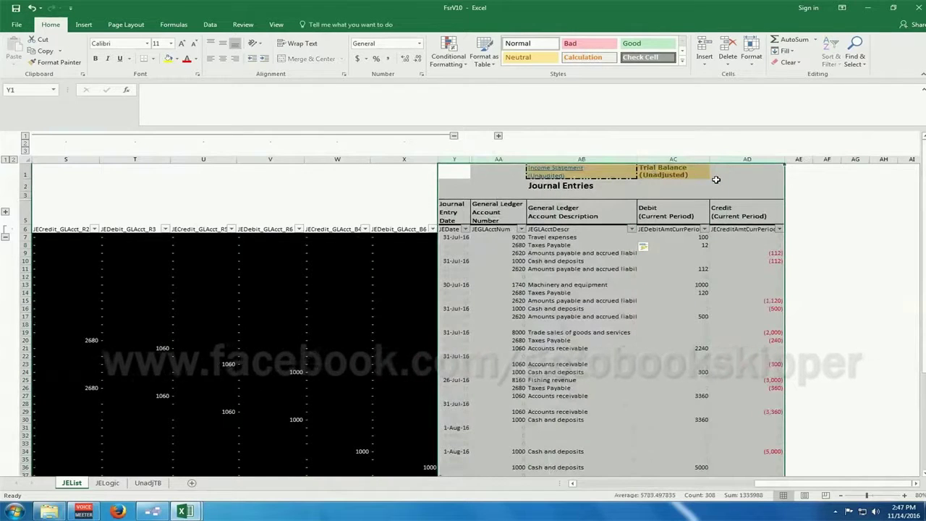
click(329, 208)
drag(153, 163, 470, 165)
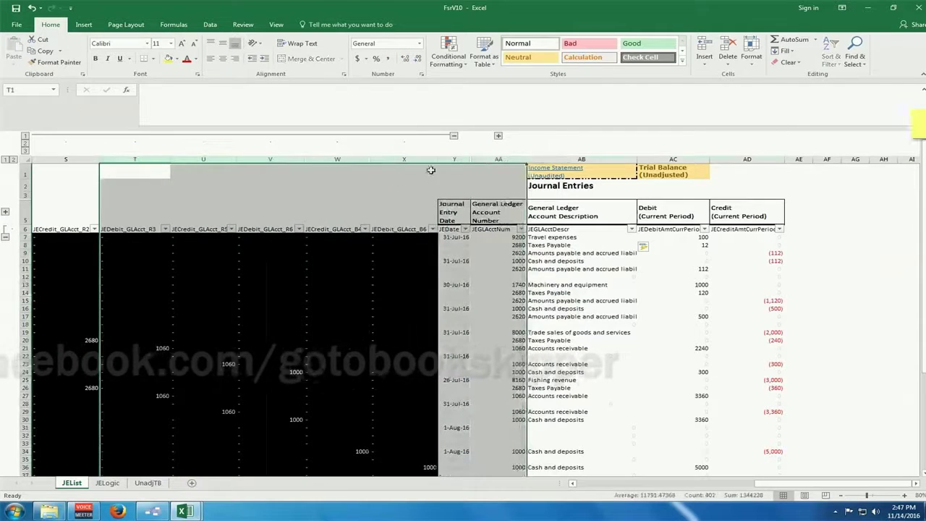
Trace the JEDebit and JECredit GLAcct columns from JERetrieveNum across to the general ledger account number column
click(277, 192)
key(Left)
key(Left)
key(Left)
key(Left)
key(Left)
key(Left)
key(Left)
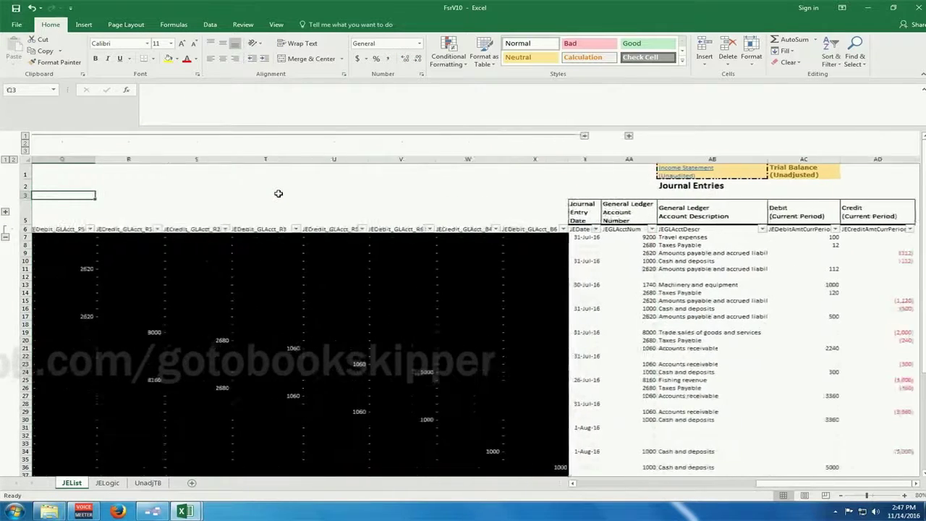
key(Left)
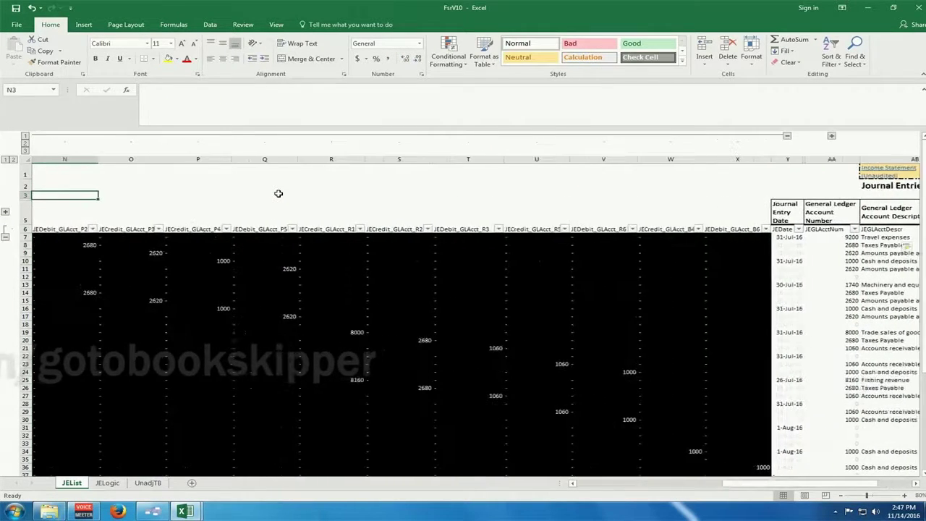
key(Left)
key(Left)
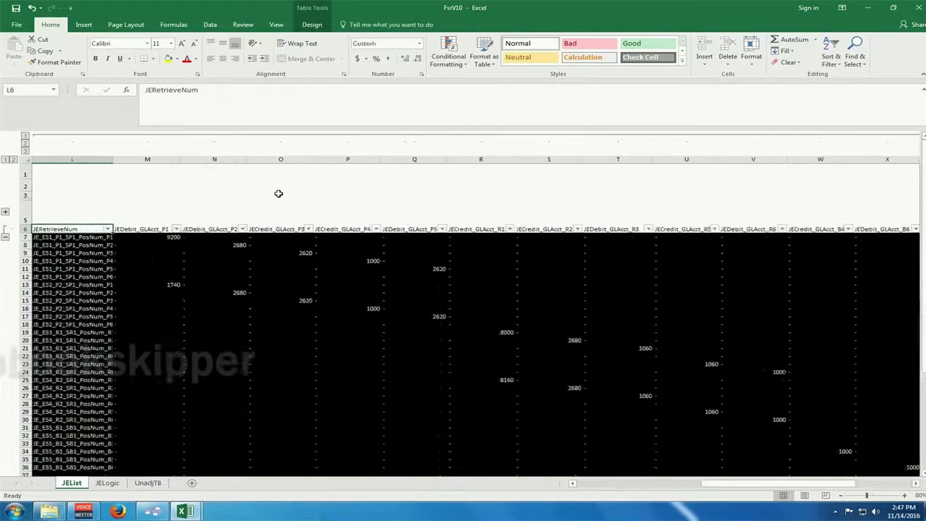
key(Down)
key(Right)
key(Right)
key(Right)
key(Right)
key(Right)
key(Right)
key(Right)
key(Right)
key(Right)
key(Right)
key(Right)
key(Right)
key(Right)
key(Right)
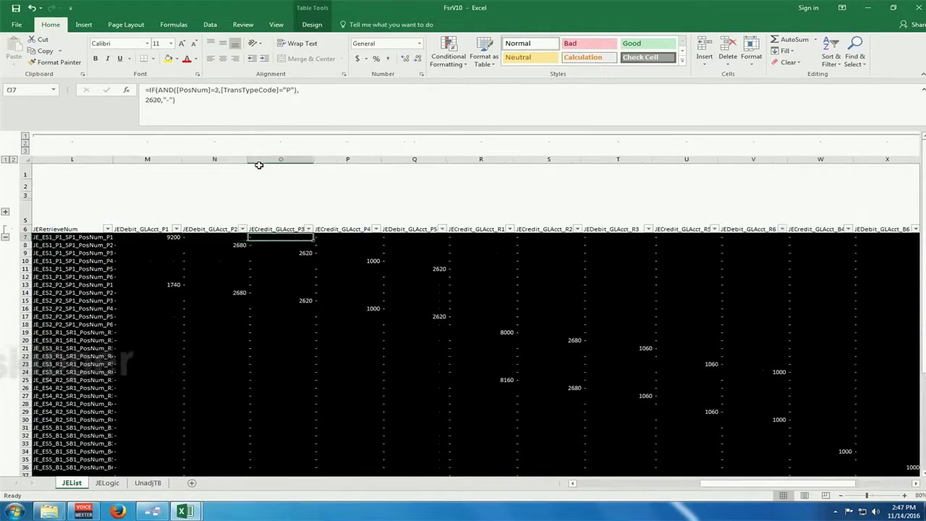
key(Down)
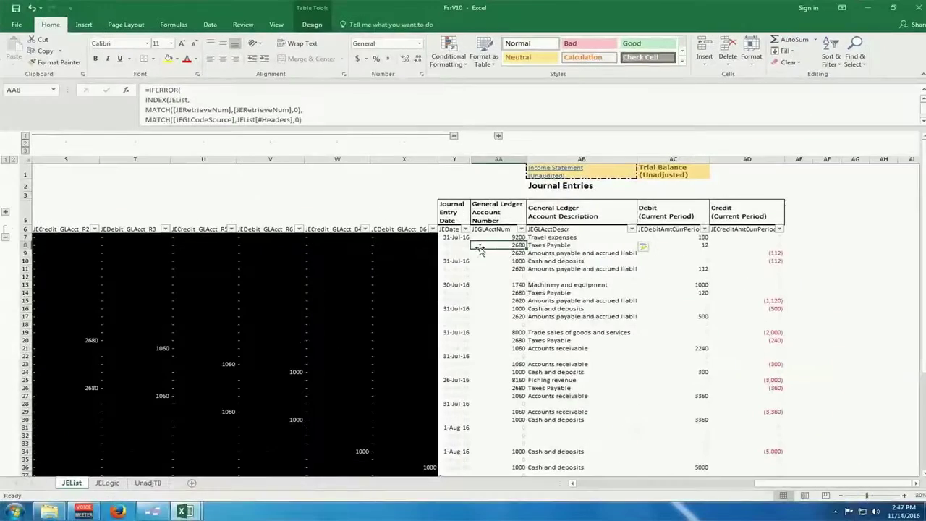
key(ctrl+Home)
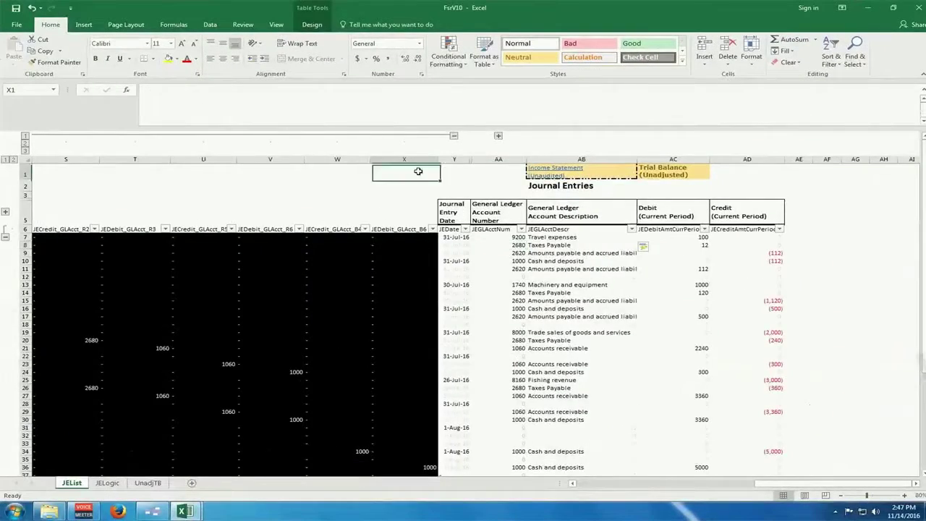
click(448, 176)
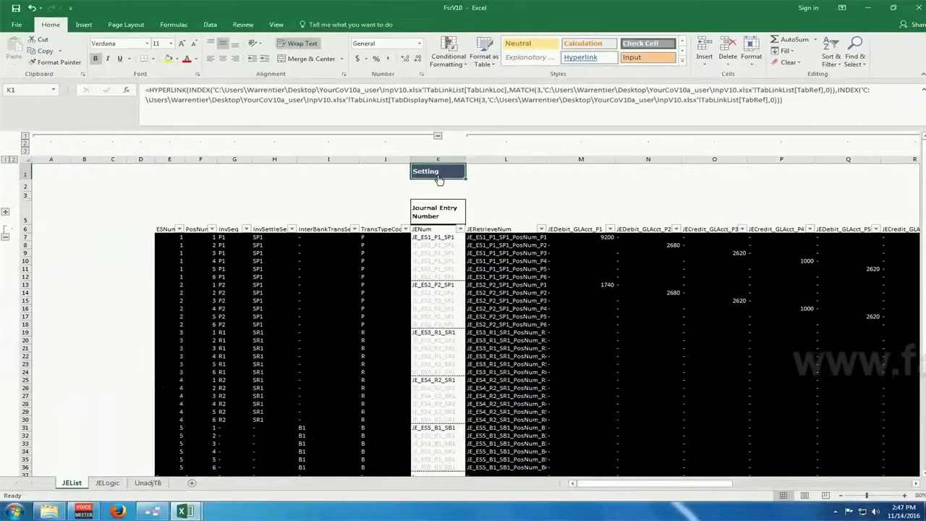
click(261, 90)
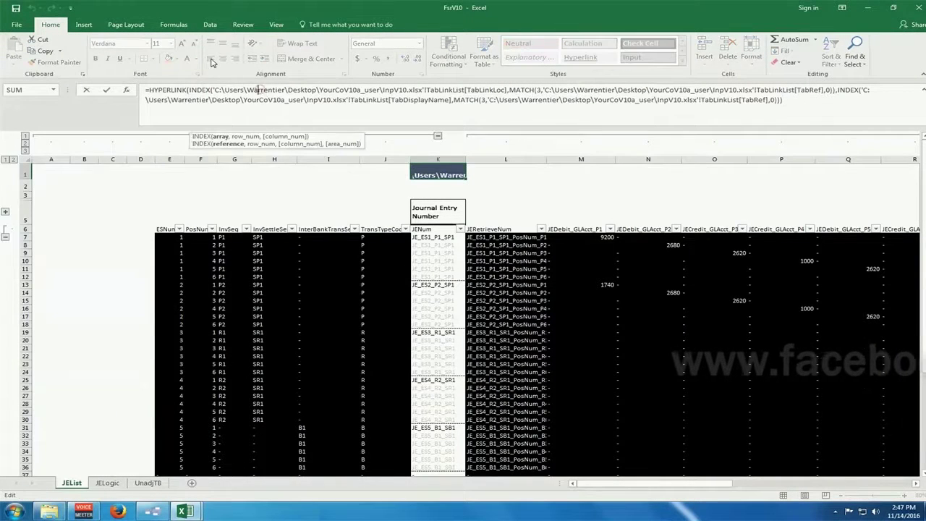
key(Escape)
key(Left)
key(Right)
key(Left)
key(ctrl+f)
key(Escape)
Use Find and Replace to change the Windows user folder in K1's Setting hyperlink formula to Python
key(Right)
key(ctrl+f)
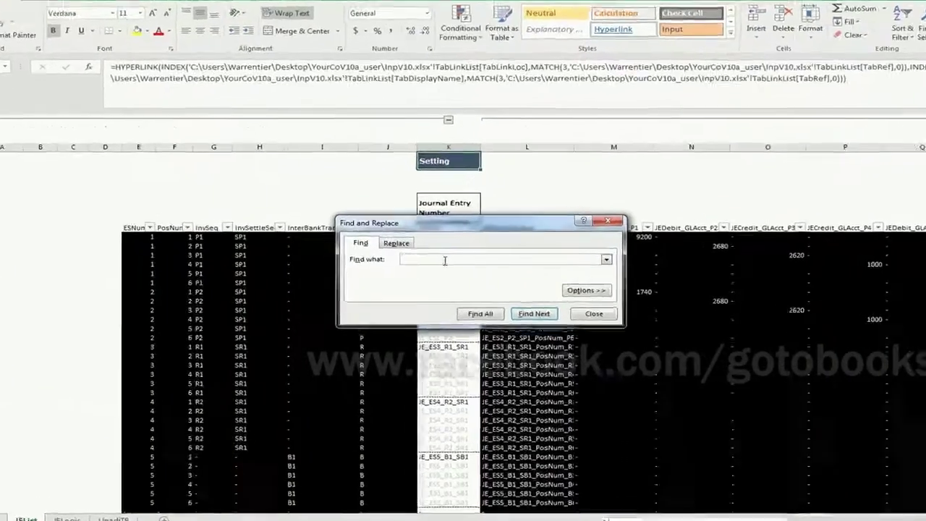
click(393, 243)
text(Warrentier)
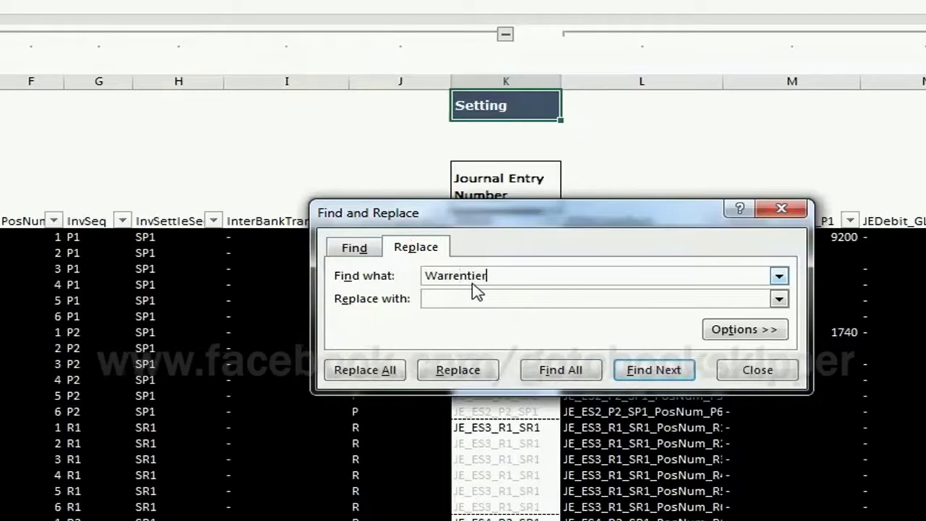
key(Tab)
text(Python)
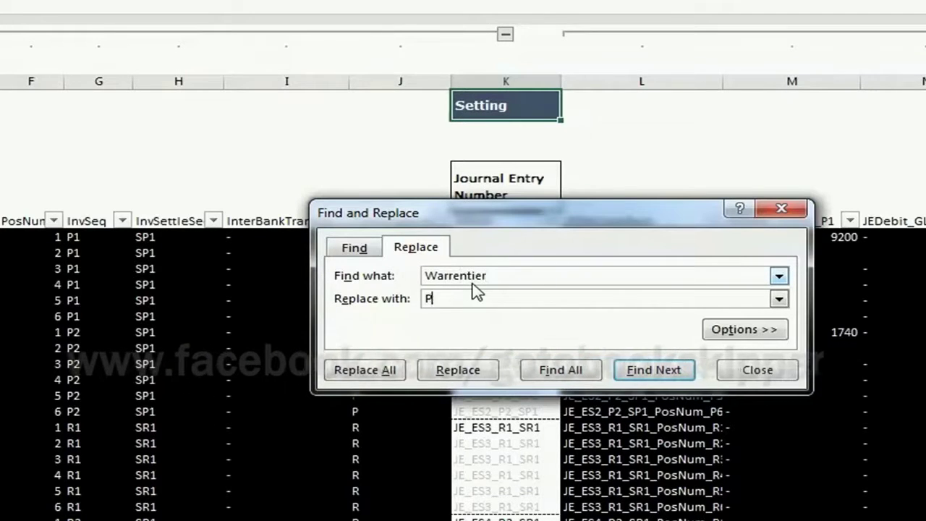
click(454, 370)
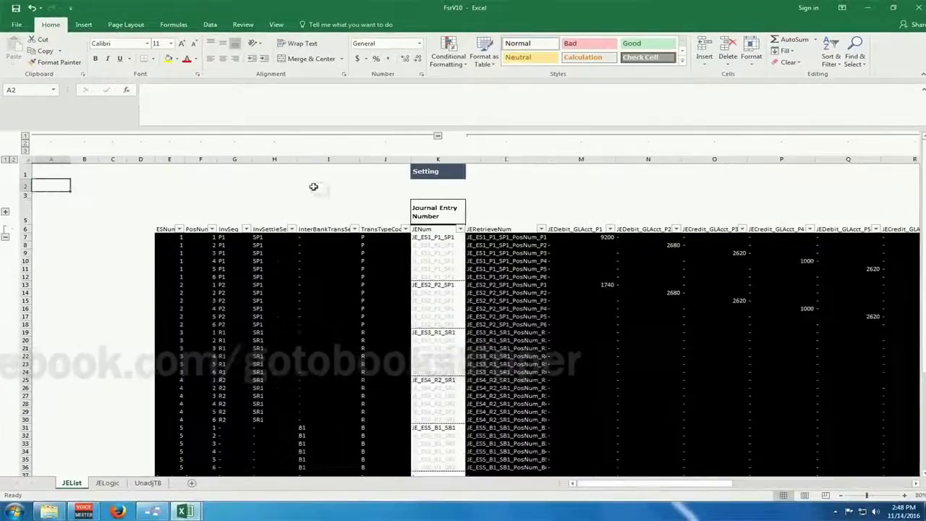
Follow the Setting link to the Chart Of Accounts in the InpV10 workbook and find account 2680
click(463, 171)
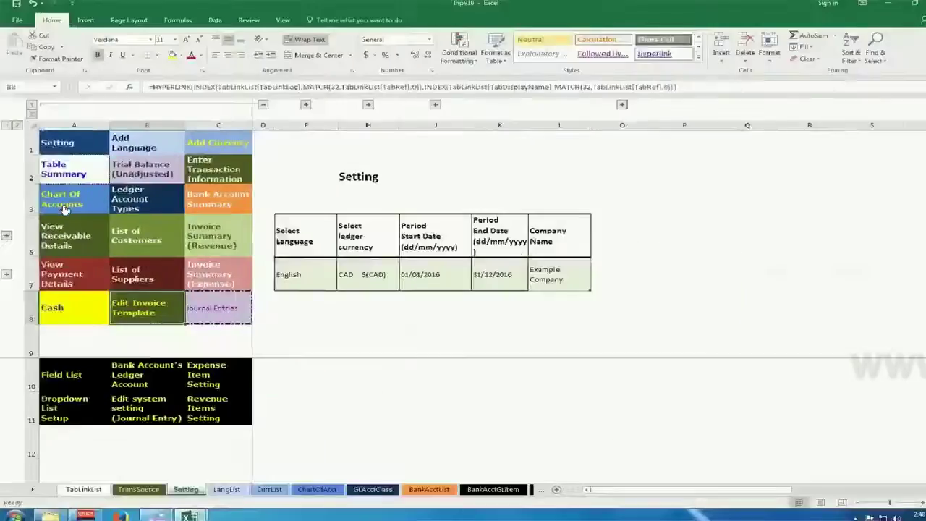
click(115, 205)
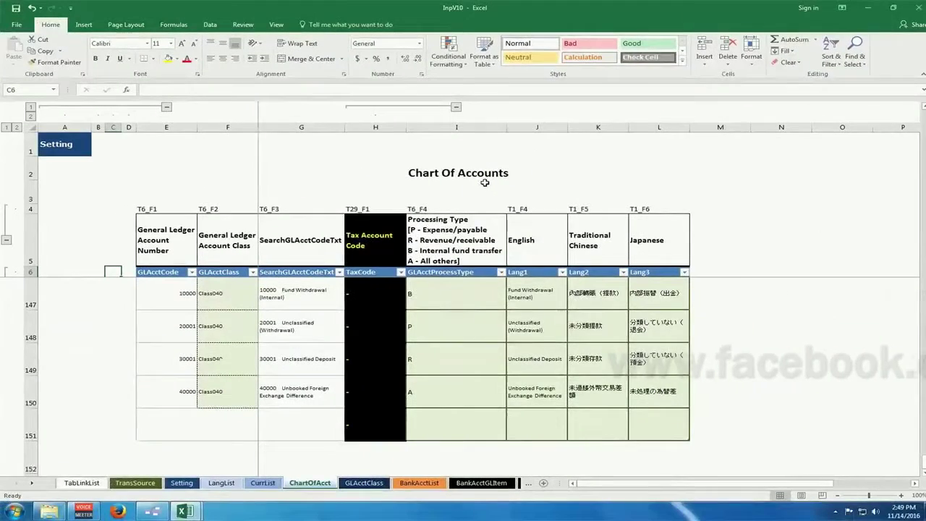
key(ctrl+f)
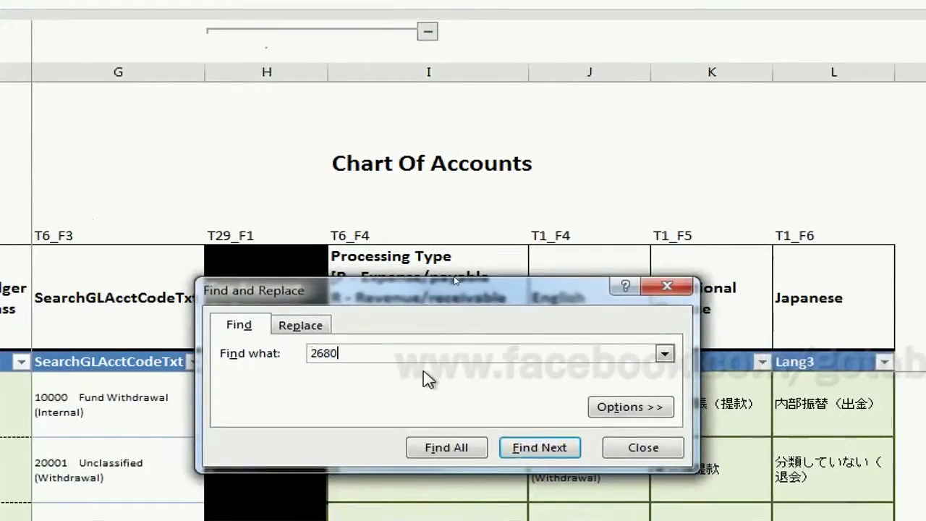
key(Return)
key(Escape)
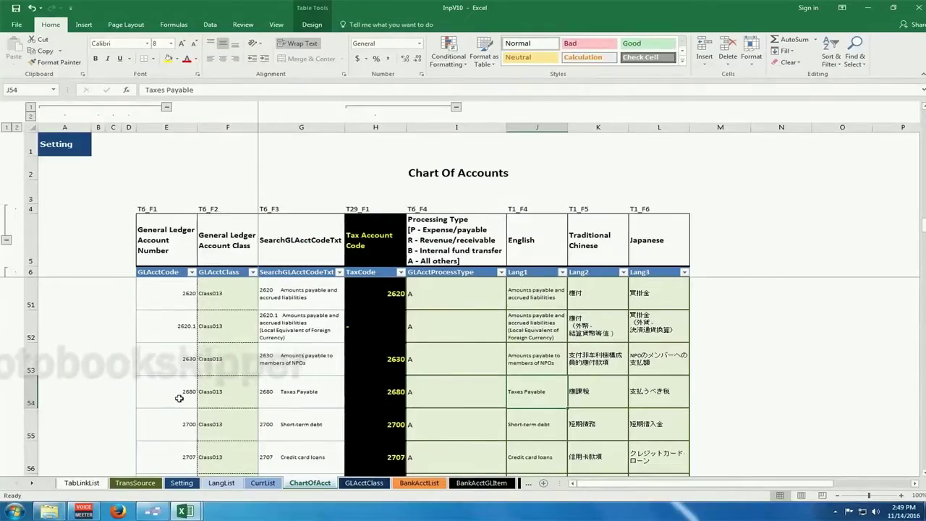
Return through the Setting sheet to the journal entry list in the FsrV10 workbook
click(64, 149)
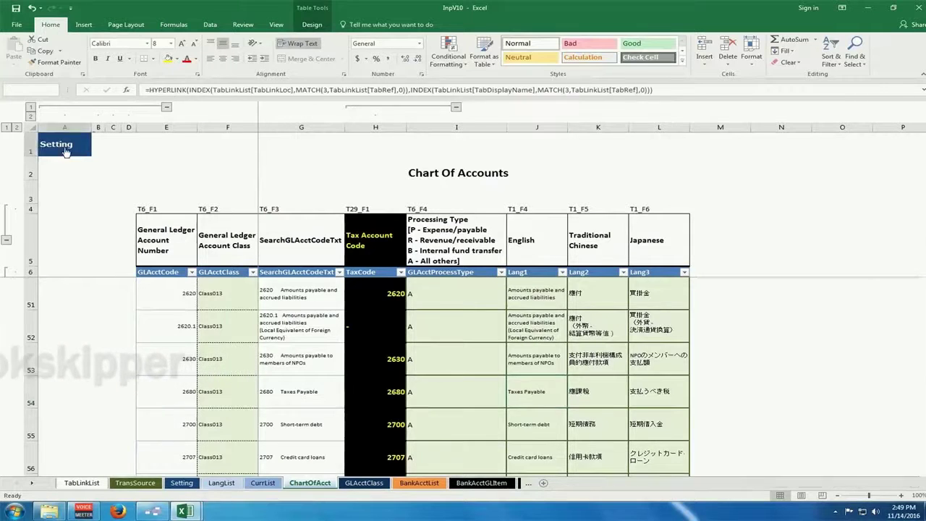
click(231, 306)
click(536, 207)
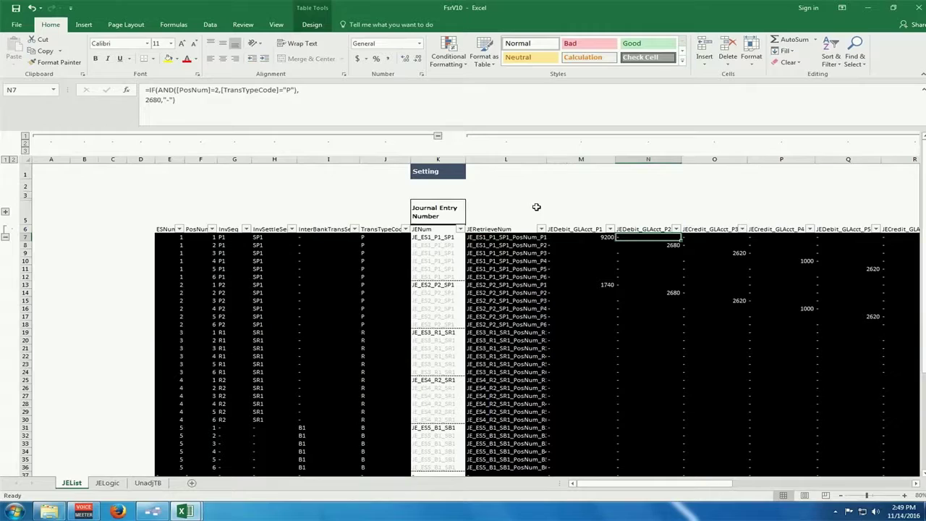
Widen column O slightly to fit the JECredit_GLAcct_P3 header and select that header cell
key(Right)
drag(746, 162, 754, 162)
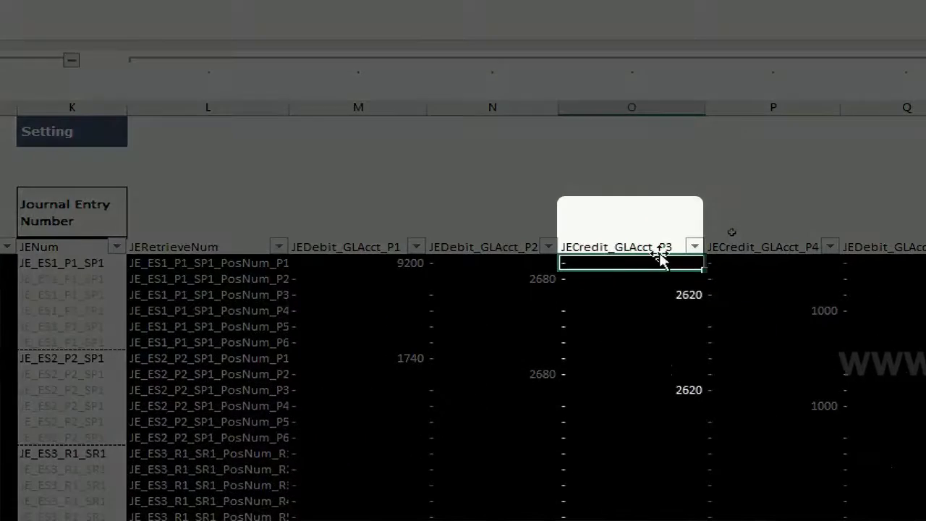
click(665, 248)
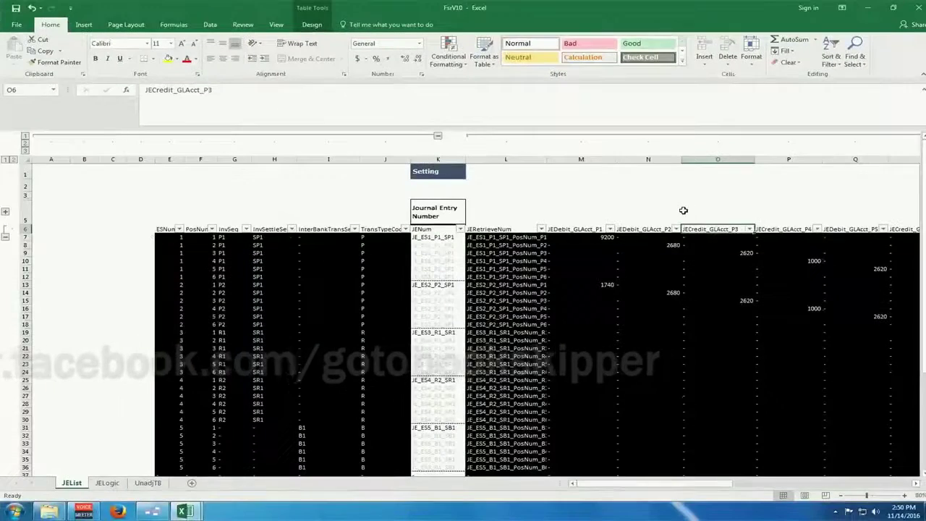
Examine the account numbers in the first rows of the Journal Entries table, down to cell AA9
key(Down)
key(Right)
key(Right)
key(Right)
key(Right)
key(Right)
key(Right)
key(Right)
key(Right)
key(Right)
key(Right)
key(Right)
key(Right)
key(Right)
key(Right)
key(Right)
key(Right)
key(Right)
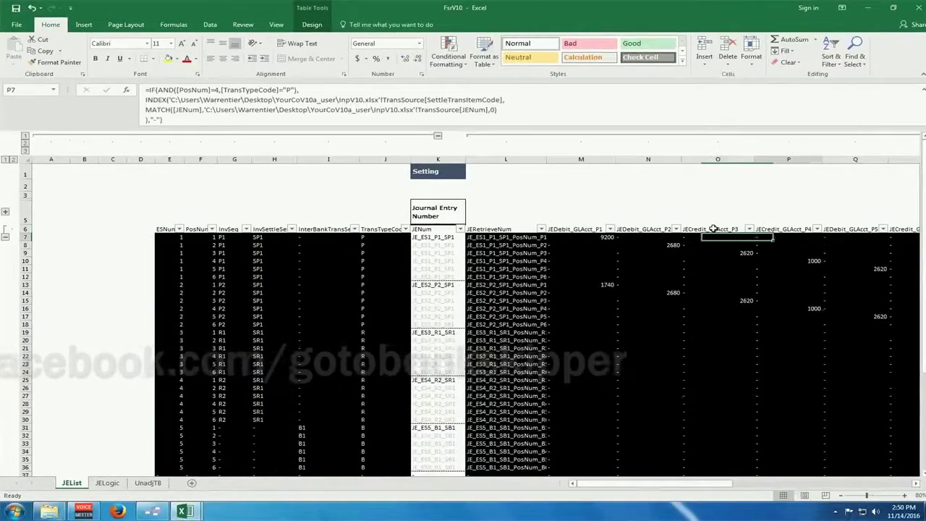
key(Left)
key(Left)
key(Left)
key(Left)
key(Left)
key(Left)
key(Down)
key(Down)
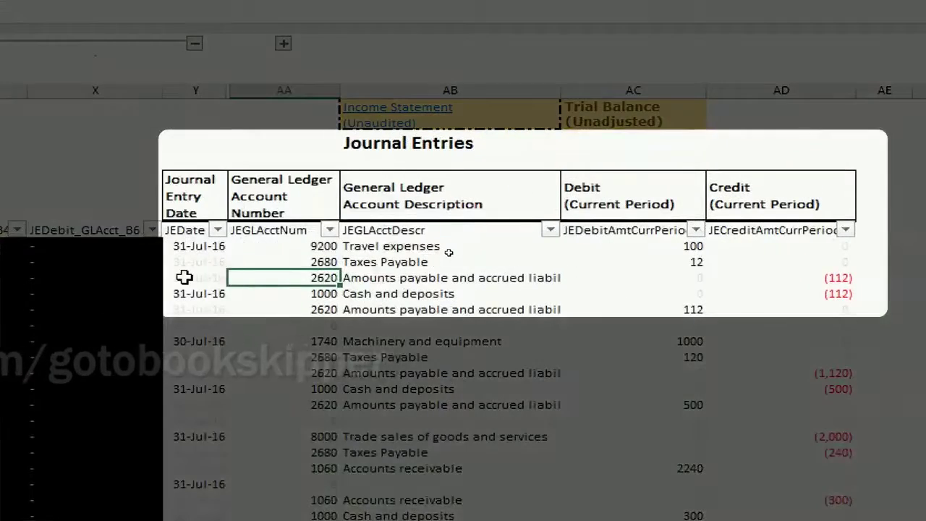
key(Up)
key(Up)
key(Down)
key(Down)
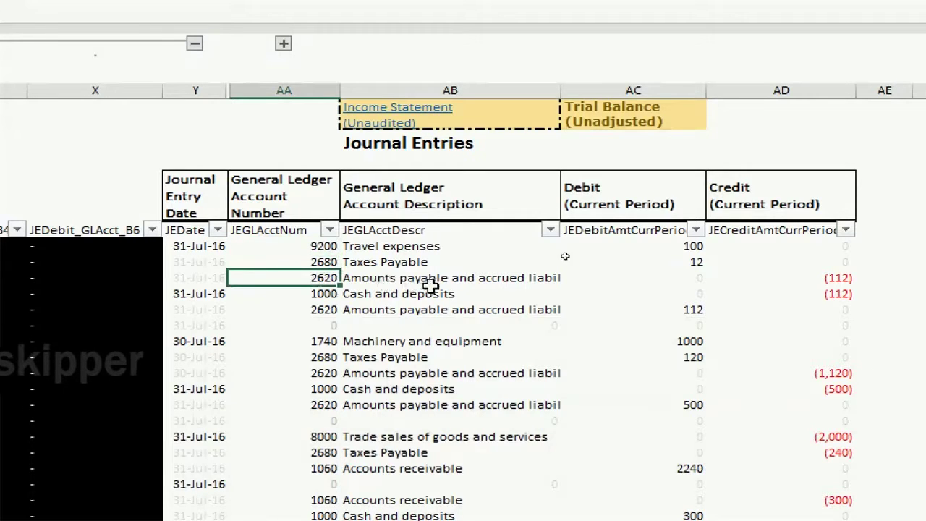
Widen column AB to fit its longest general ledger account description
key(Right)
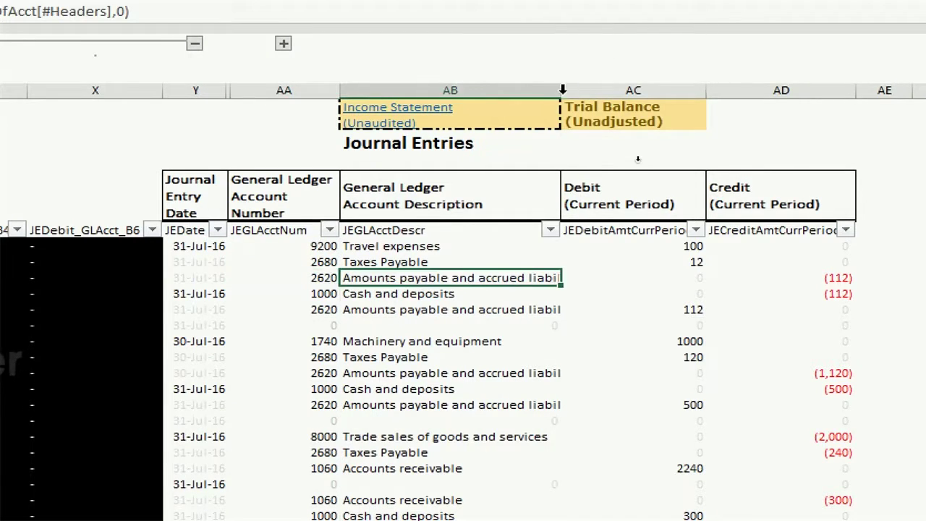
double_click(561, 89)
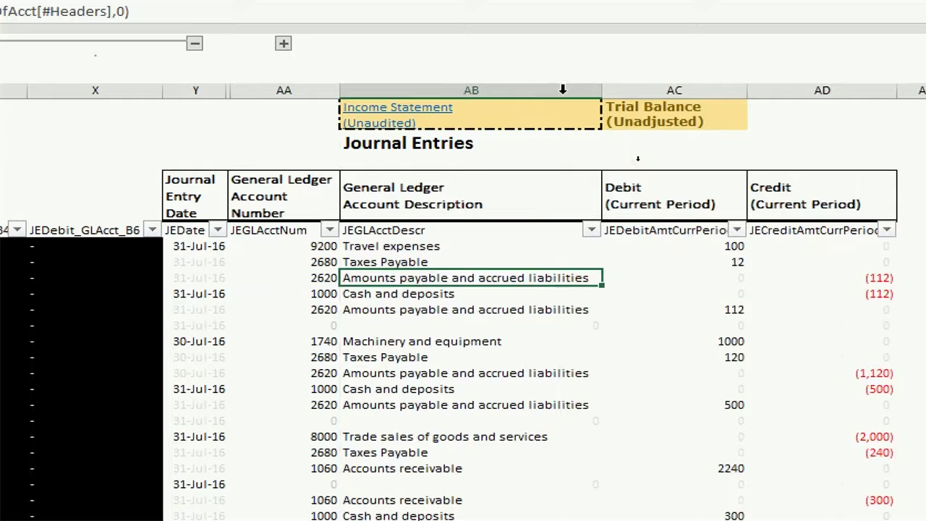
key(Right)
key(Left)
key(Left)
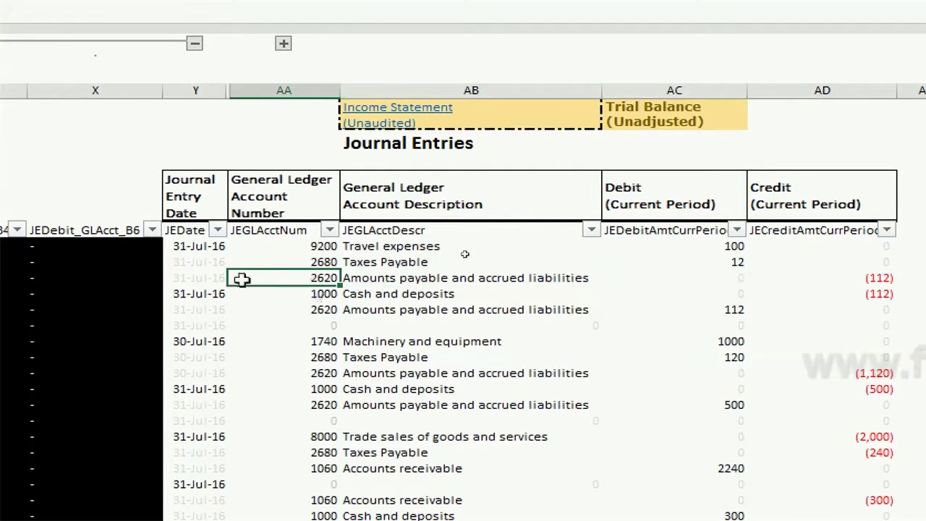
Compare the JECredit_GLAcct_P3 formula in O7 with the JEDebit_GLAcct_P2 formula in N7
scroll(116, 277, left, 5)
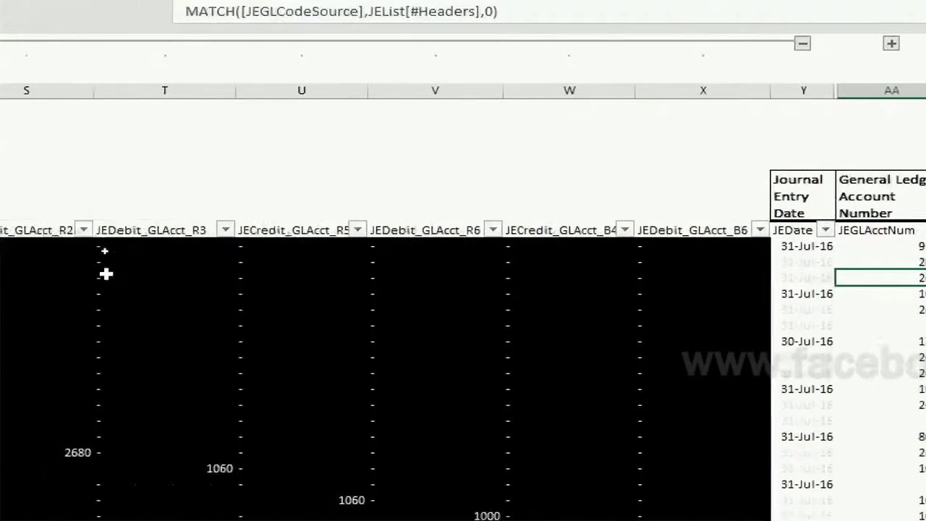
click(3, 275)
scroll(3, 275, left, 5)
click(2, 275)
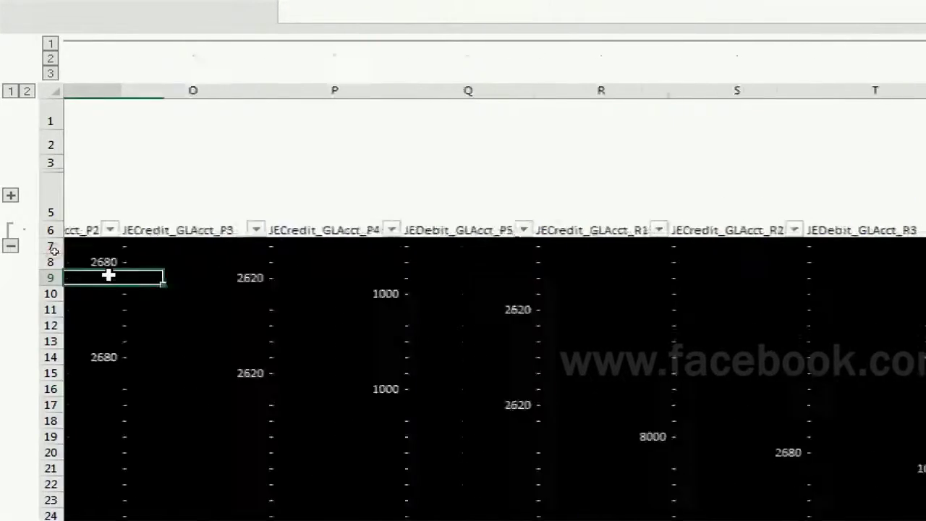
scroll(109, 275, left, 3)
click(615, 260)
click(651, 245)
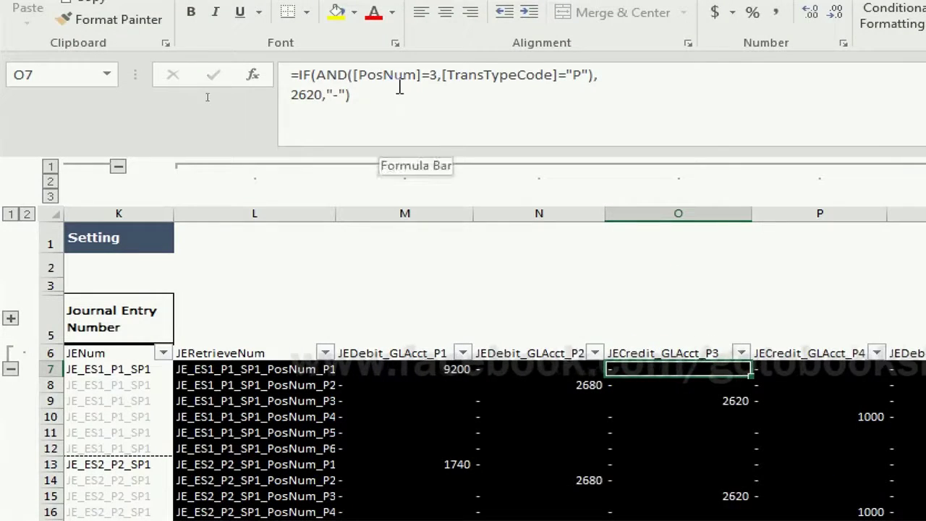
click(399, 87)
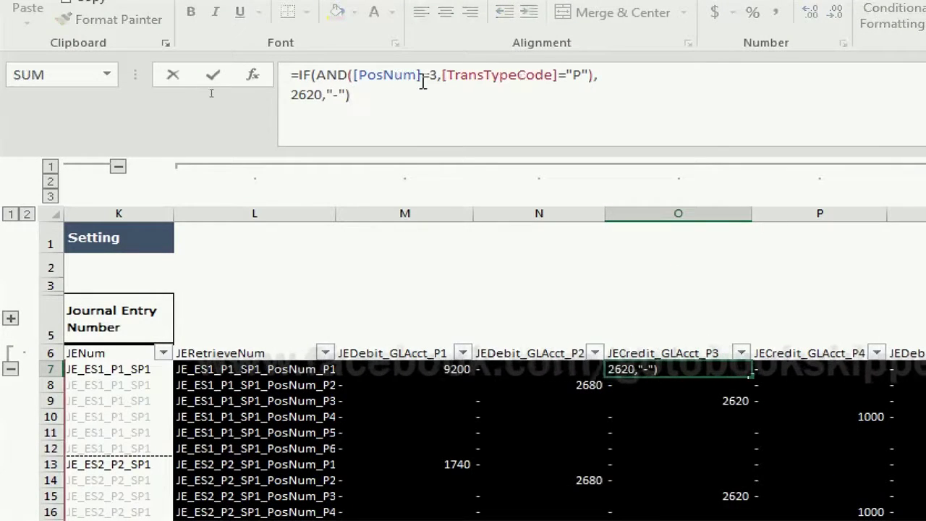
key(Escape)
key(Left)
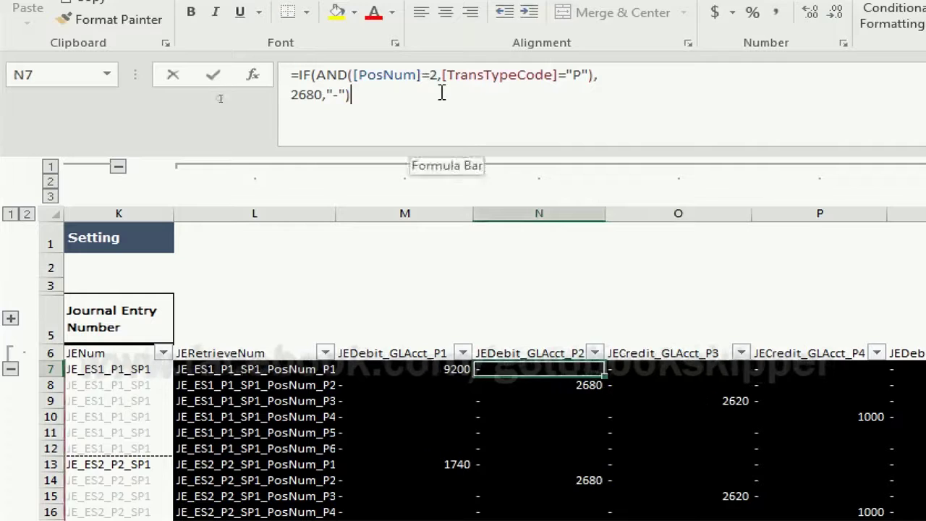
click(441, 93)
key(Left)
key(Left)
key(Left)
key(Left)
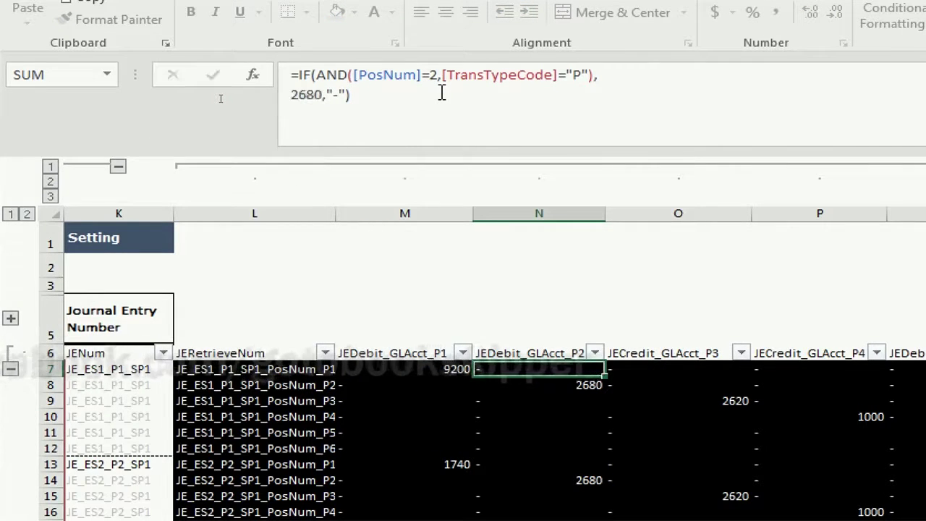
key(Escape)
key(Right)
click(424, 95)
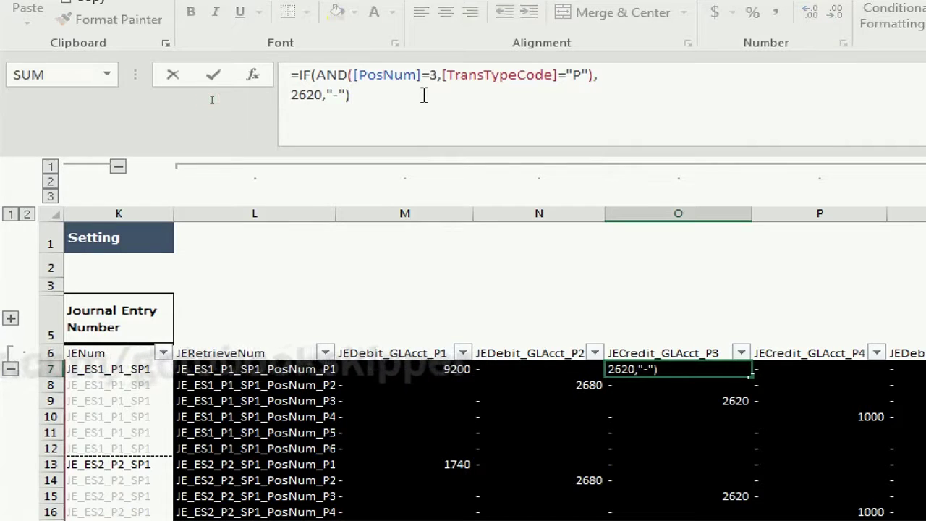
key(Escape)
key(Up)
key(Down)
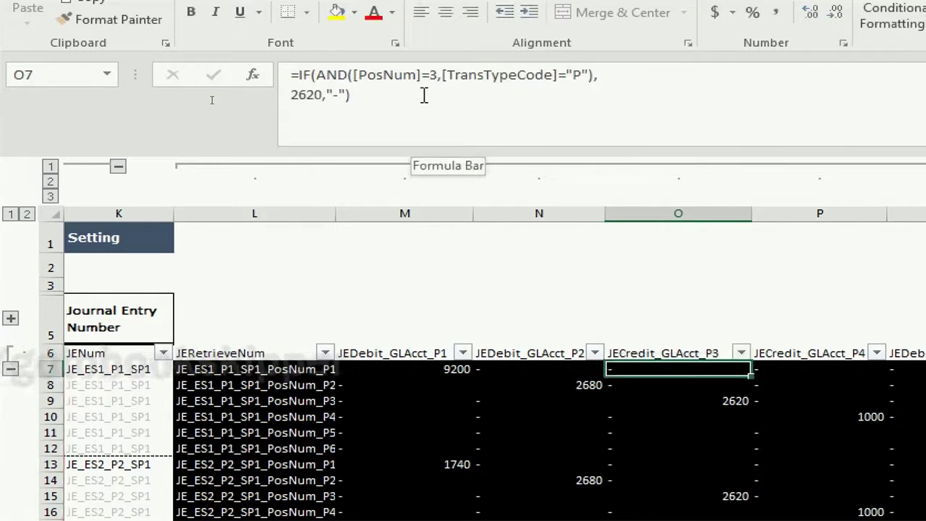
Clear the JECredit_GLAcct_P3 column from O7 down and fill it with a copy of the JEDebit_GLAcct_P2 formula from N7
key(ctrl+shift+Down)
key(Delete)
key(Left)
key(ctrl+c)
key(Right)
key(ctrl+v)
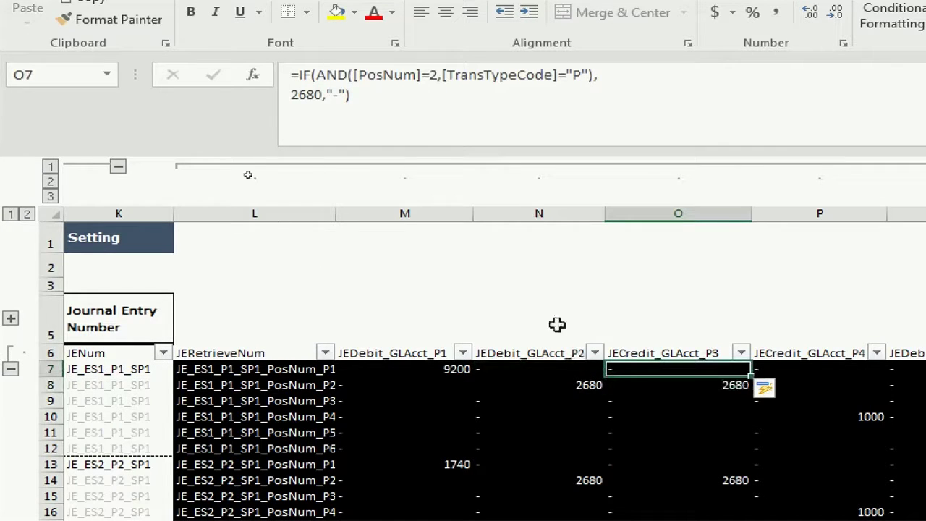
Change the account number returned by the JECredit_GLAcct_P3 formula in O7 to 2620
click(339, 102)
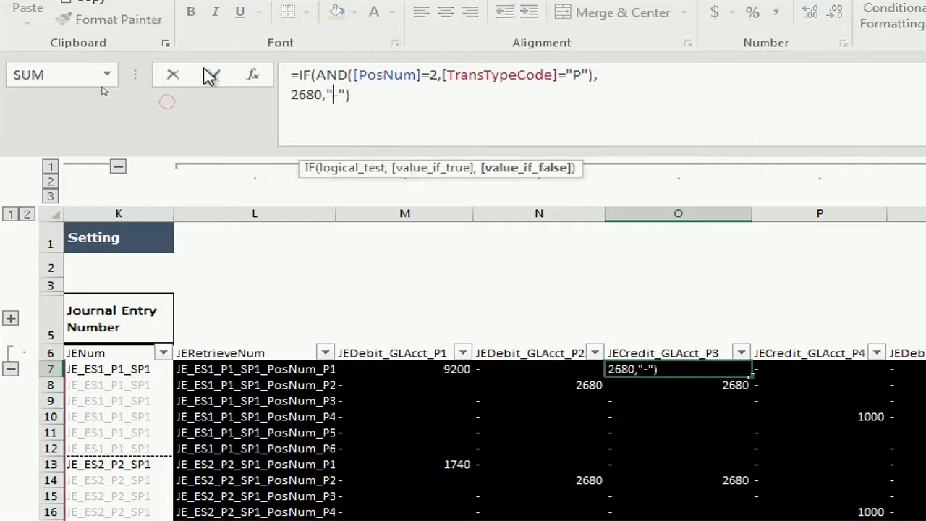
key(Left)
key(Left)
key(Left)
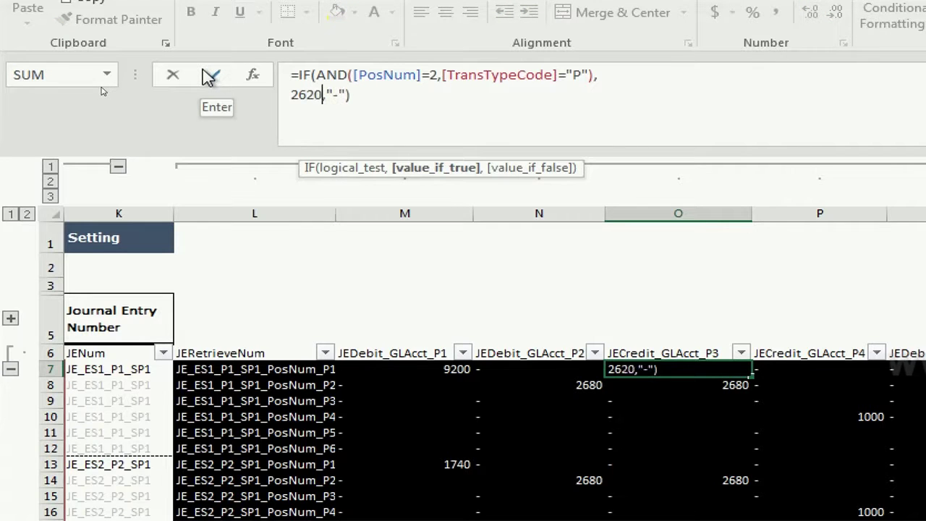
key(Return)
Check how the third line of the first journal entry shows its account number, description and date
key(Right)
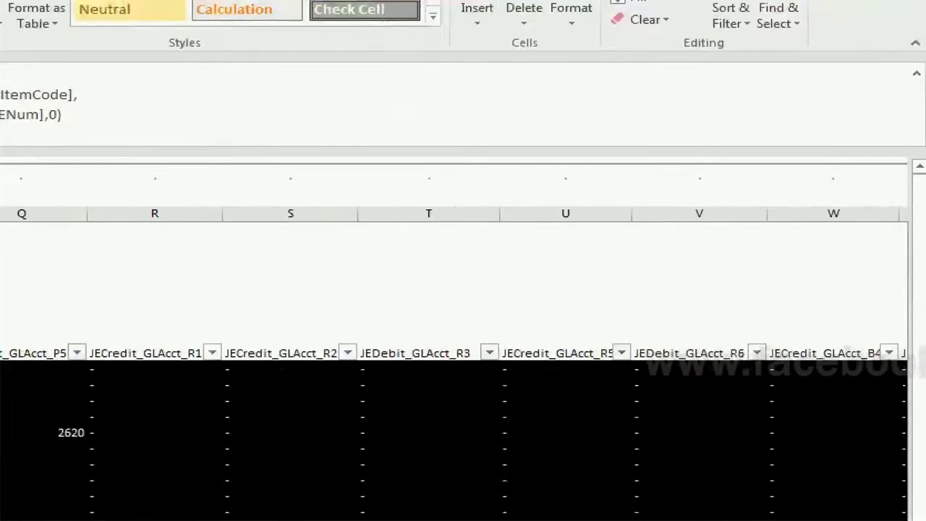
key(Right)
key(Right)
key(Right)
key(Right)
key(Right)
key(Right)
key(Right)
key(Right)
key(Right)
key(Right)
key(Right)
key(Right)
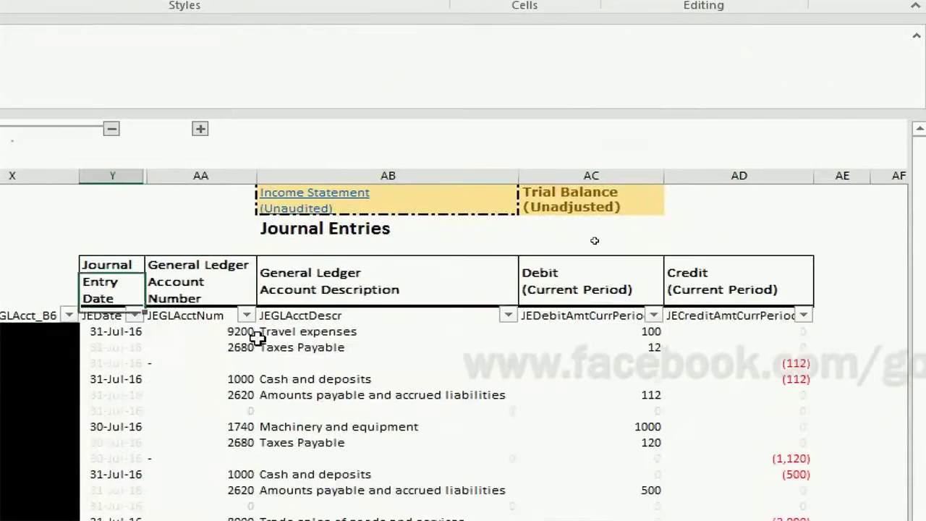
click(249, 384)
key(Down)
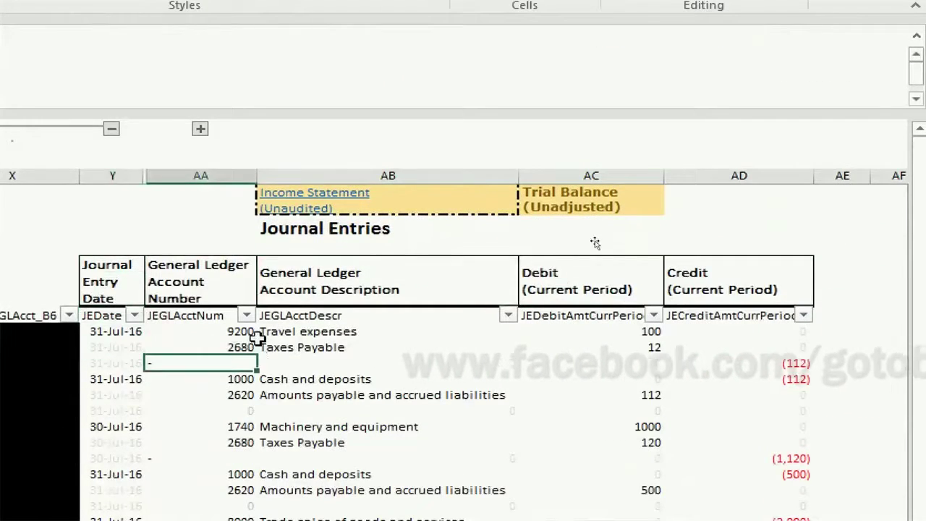
key(Right)
key(Left)
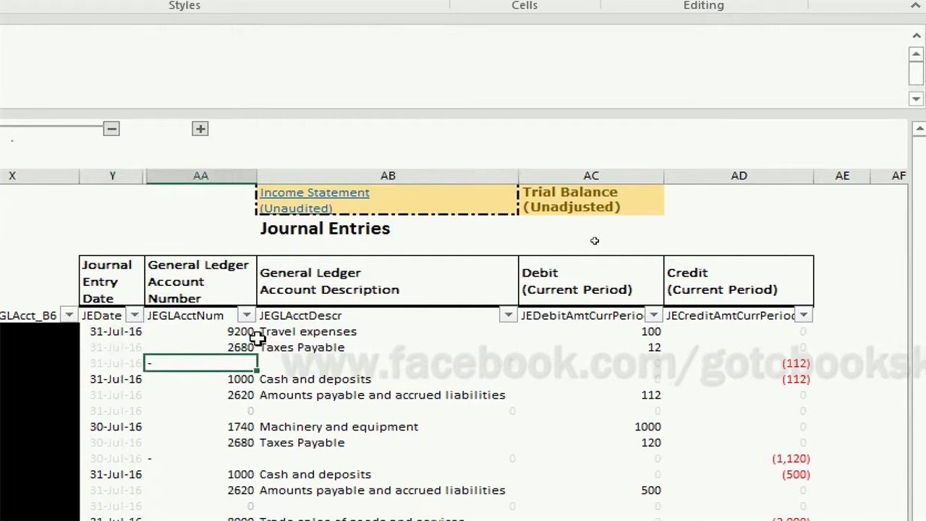
key(Left)
key(Left)
Set the PosNum condition in the JECredit_GLAcct_P3 formula in O7 to 3
scroll(118, 304, left, 3)
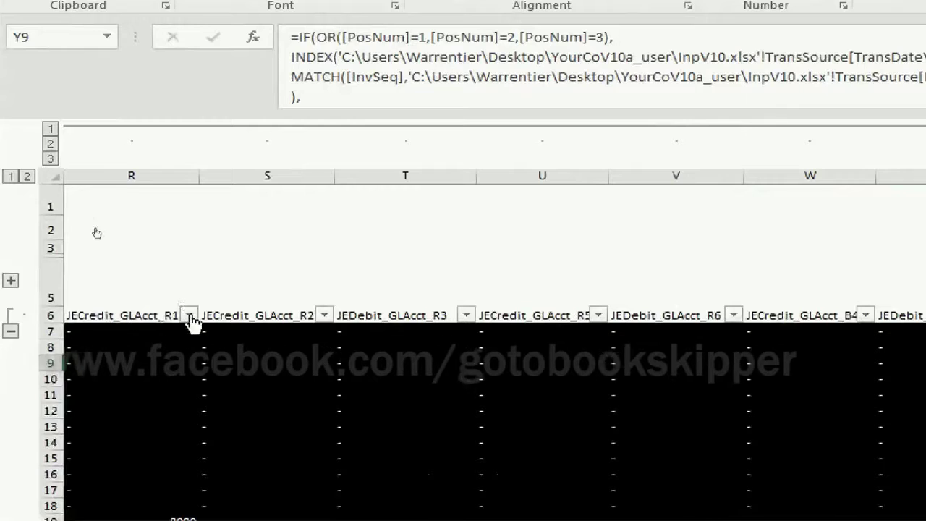
click(177, 287)
key(Left)
key(Left)
key(Left)
key(Left)
key(Down)
key(Down)
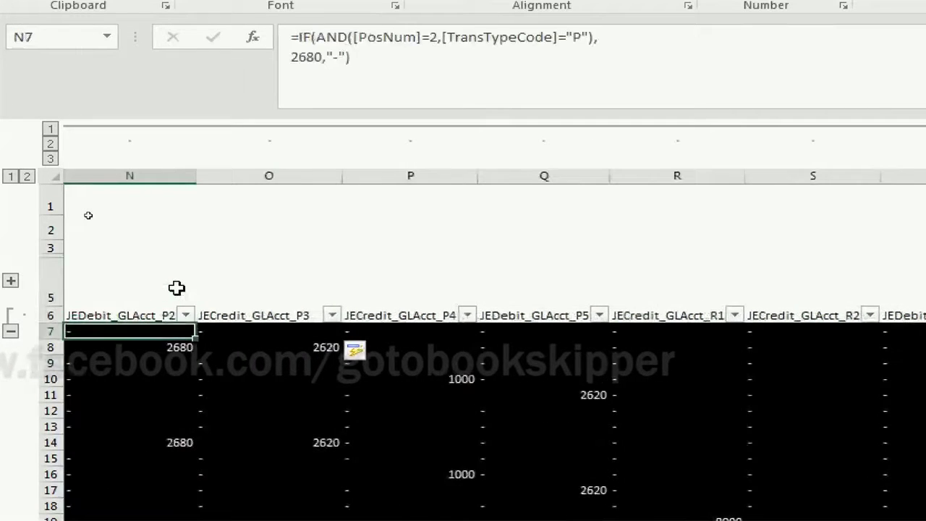
key(Left)
key(Left)
key(Right)
key(Right)
key(Right)
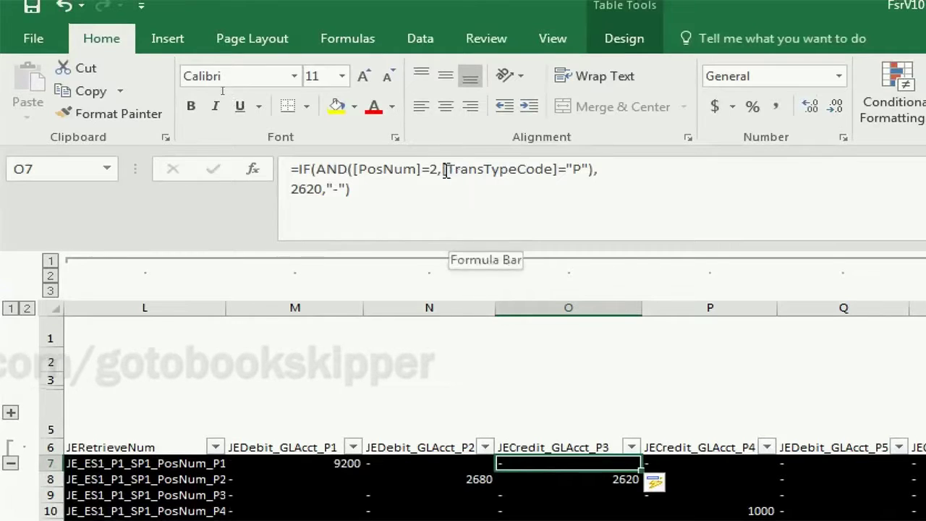
click(438, 170)
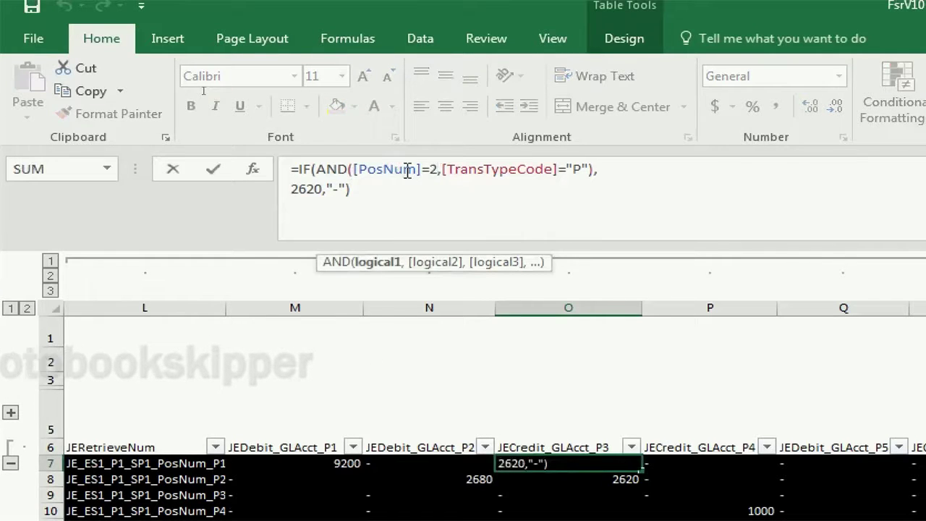
key(shift+Left)
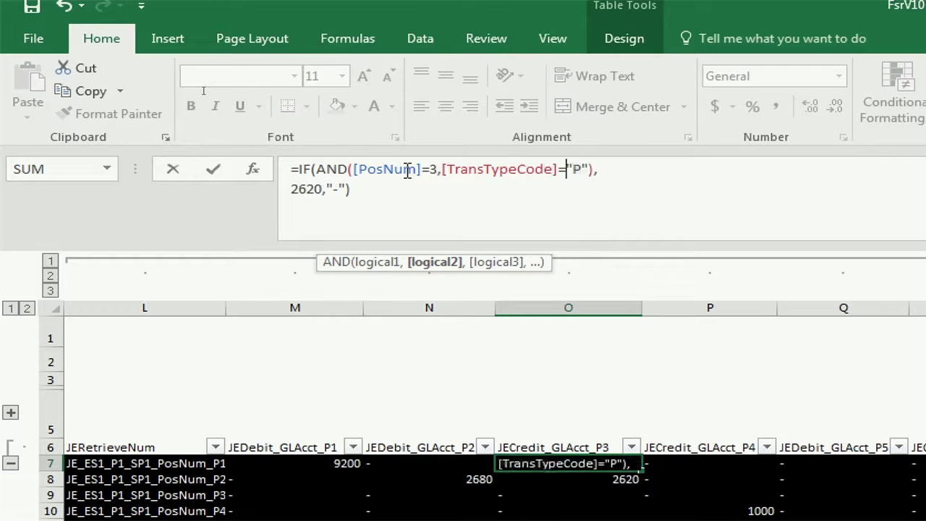
key(Left)
key(Left)
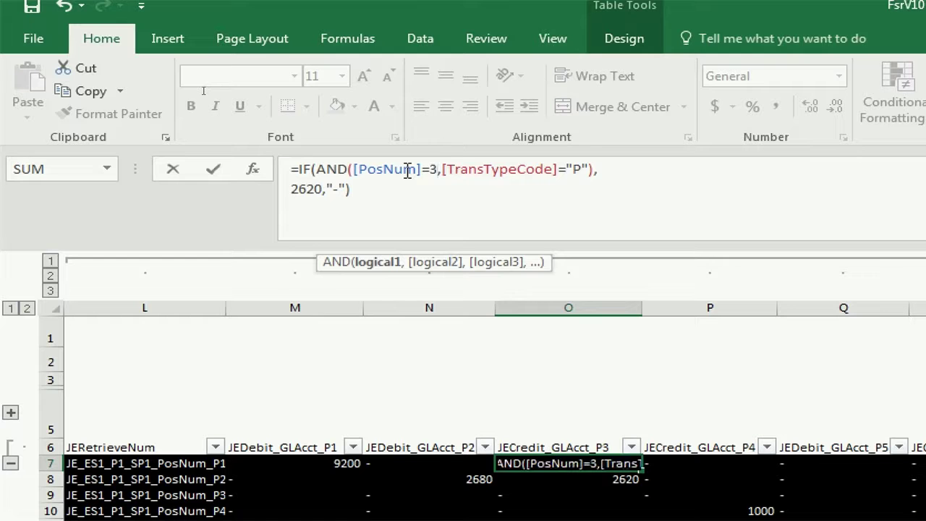
key(Return)
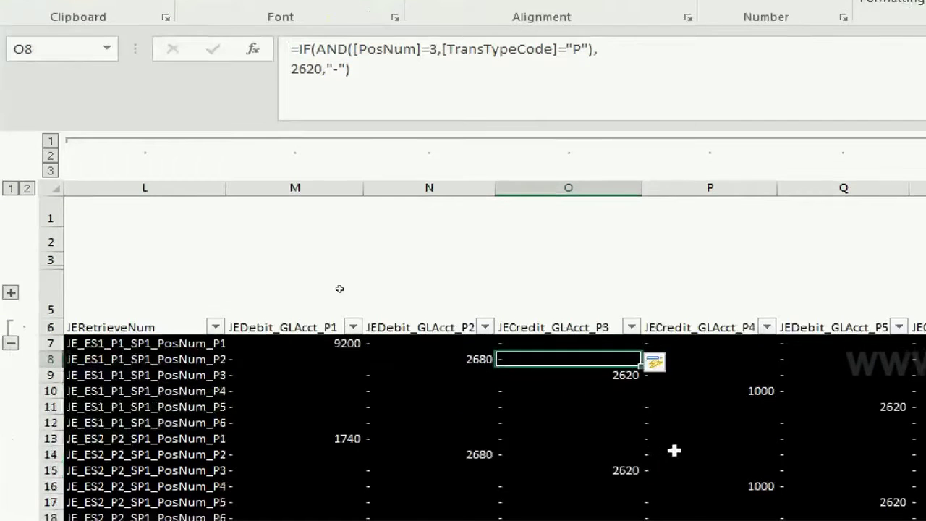
Check the first entry in the Journal Entries table by selecting its date, account number and description cells in rows 7 to 12
click(655, 376)
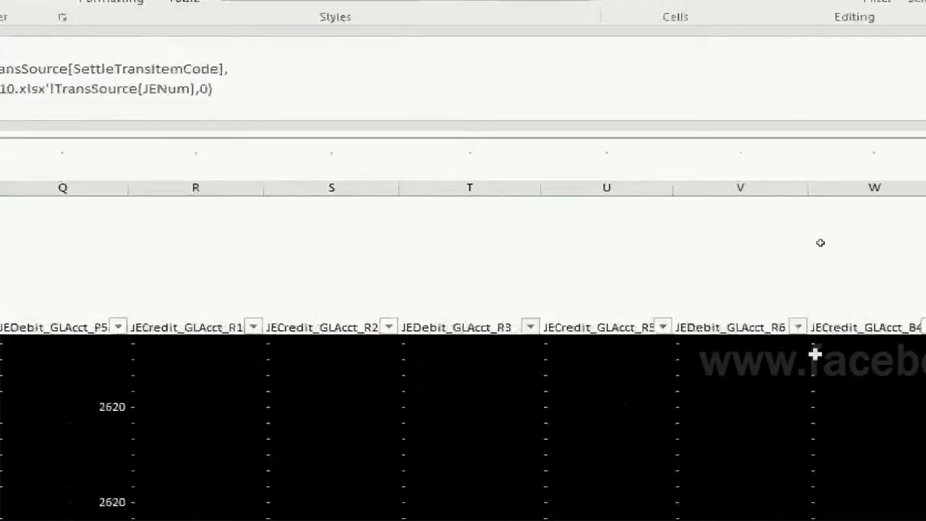
click(872, 261)
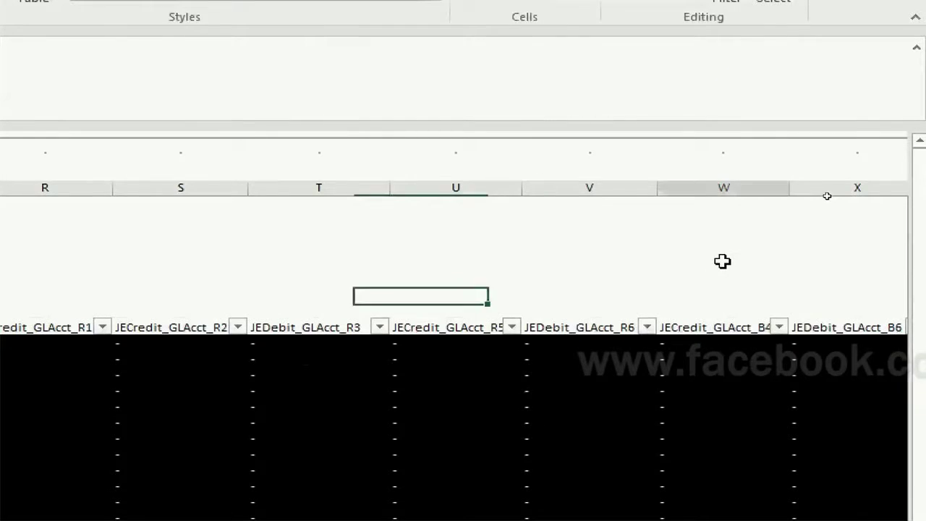
key(Right)
key(Right)
key(Right)
key(Right)
key(Right)
key(Right)
key(Right)
click(389, 304)
key(Up)
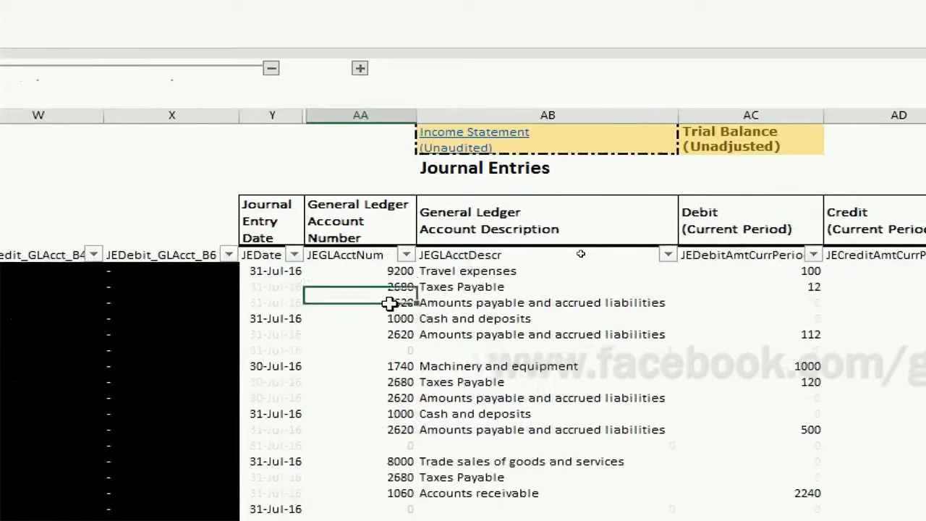
key(Left)
key(Up)
key(shift+Down)
key(shift+Down)
key(shift+Down)
key(shift+Down)
key(shift+Down)
key(shift+Right)
key(shift+Right)
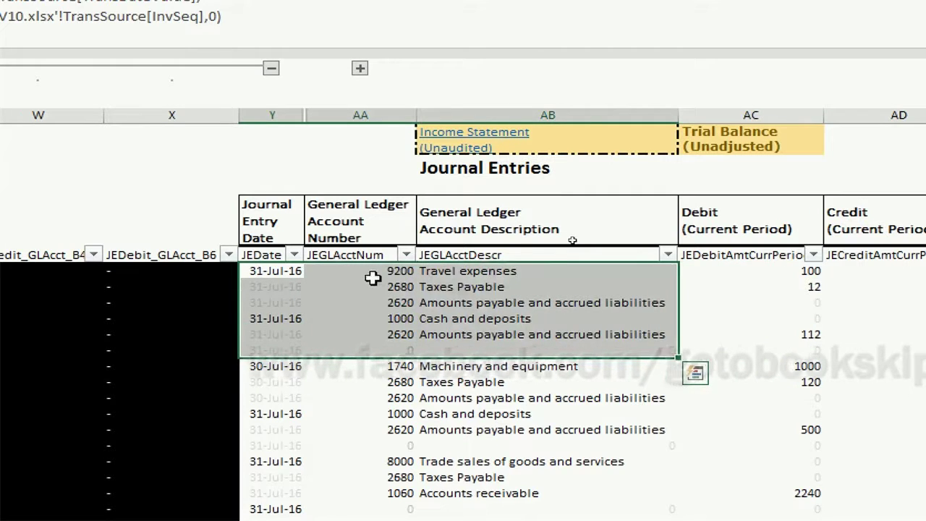
Review the 2680 and 2620 account lines of the first journal entry and the description beside account 2620
click(373, 274)
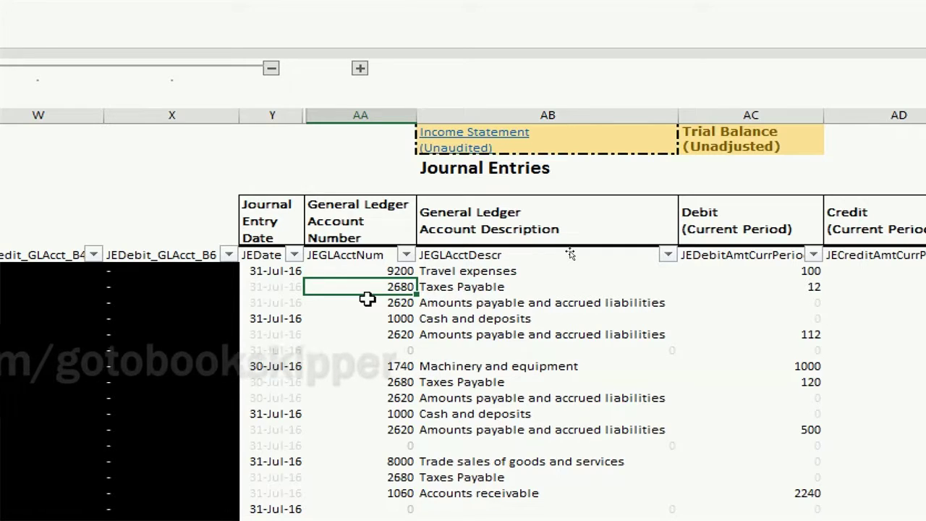
click(367, 299)
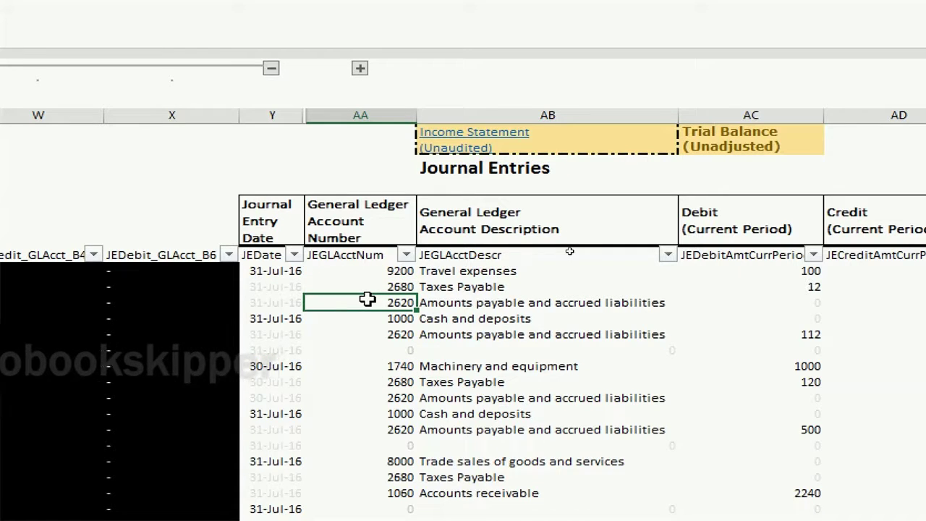
key(Right)
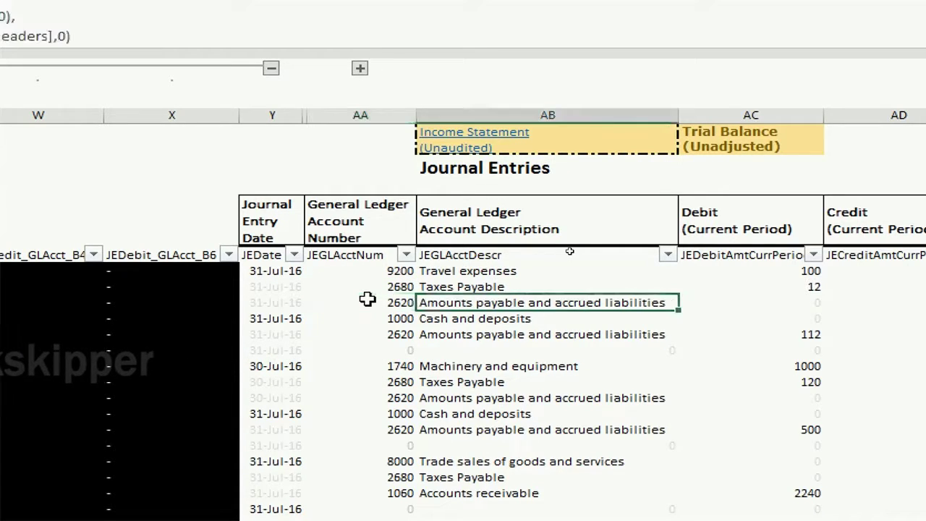
key(Right)
Return to the account code columns and select P7 to view the JECredit_GLAcct_P4 formula
key(Left)
key(Left)
key(Left)
key(Left)
key(Left)
key(Left)
key(Left)
key(Left)
key(Left)
key(Left)
key(Left)
key(Left)
key(Left)
key(Left)
key(Left)
key(Left)
key(Left)
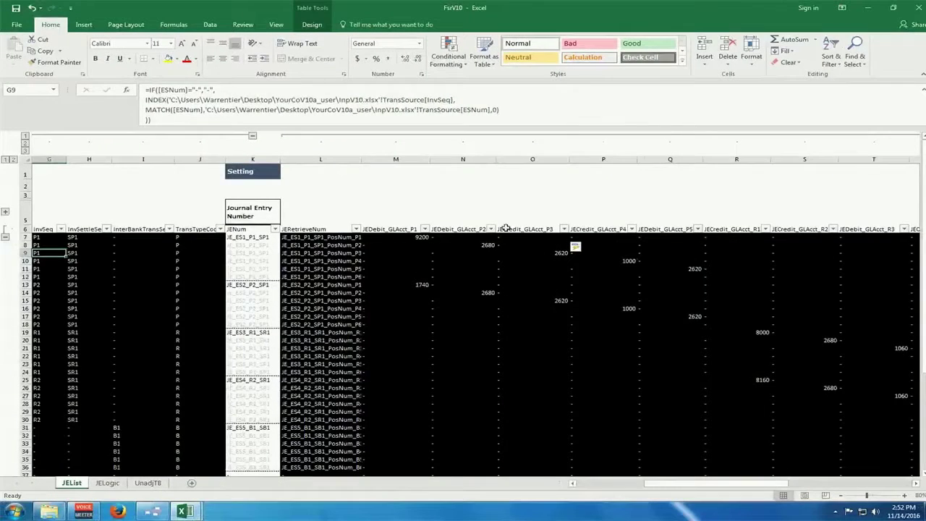
click(577, 228)
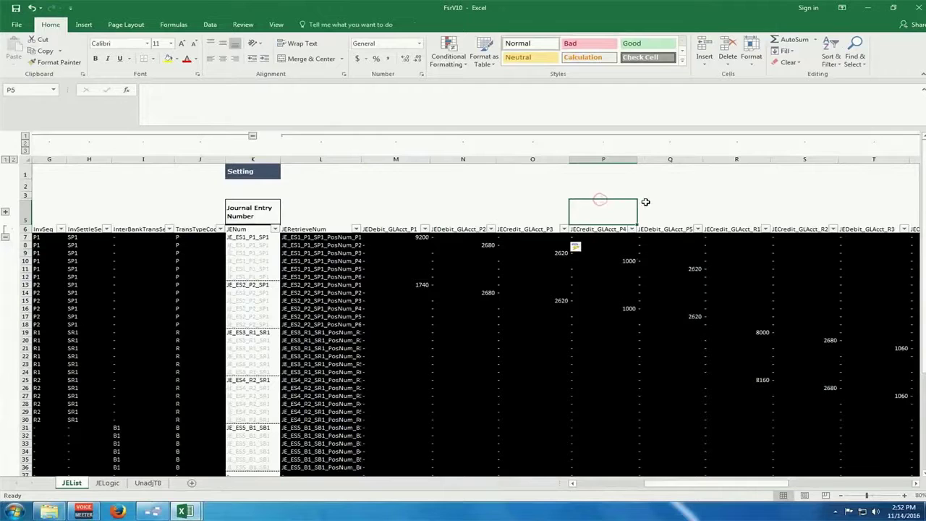
click(615, 159)
click(670, 158)
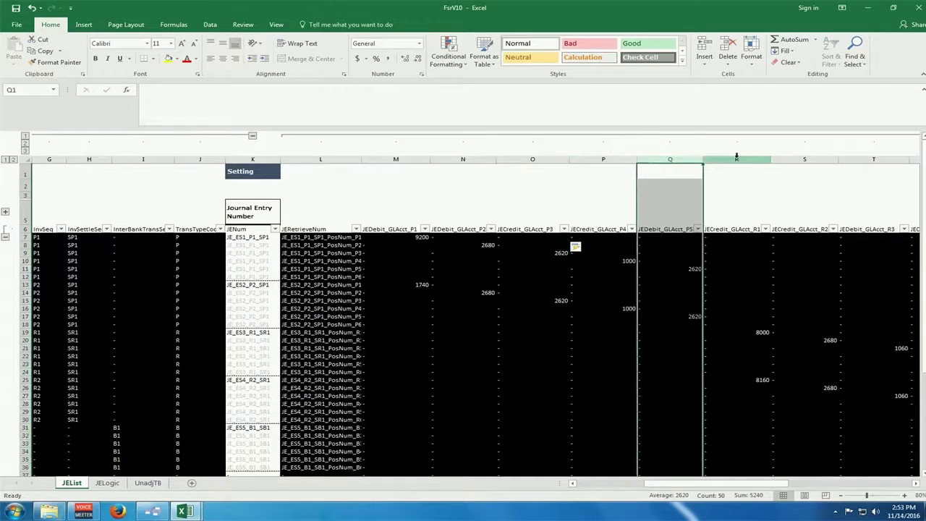
click(604, 193)
key(Down)
key(Down)
key(Down)
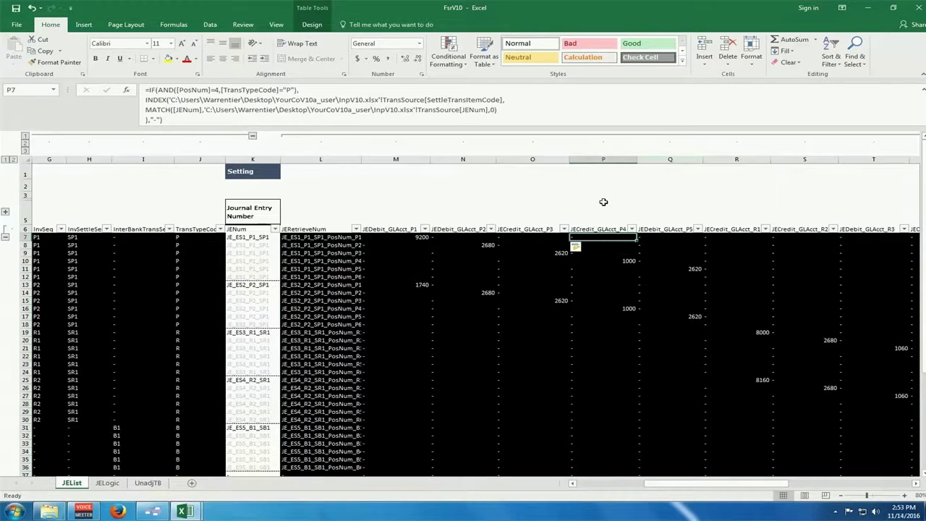